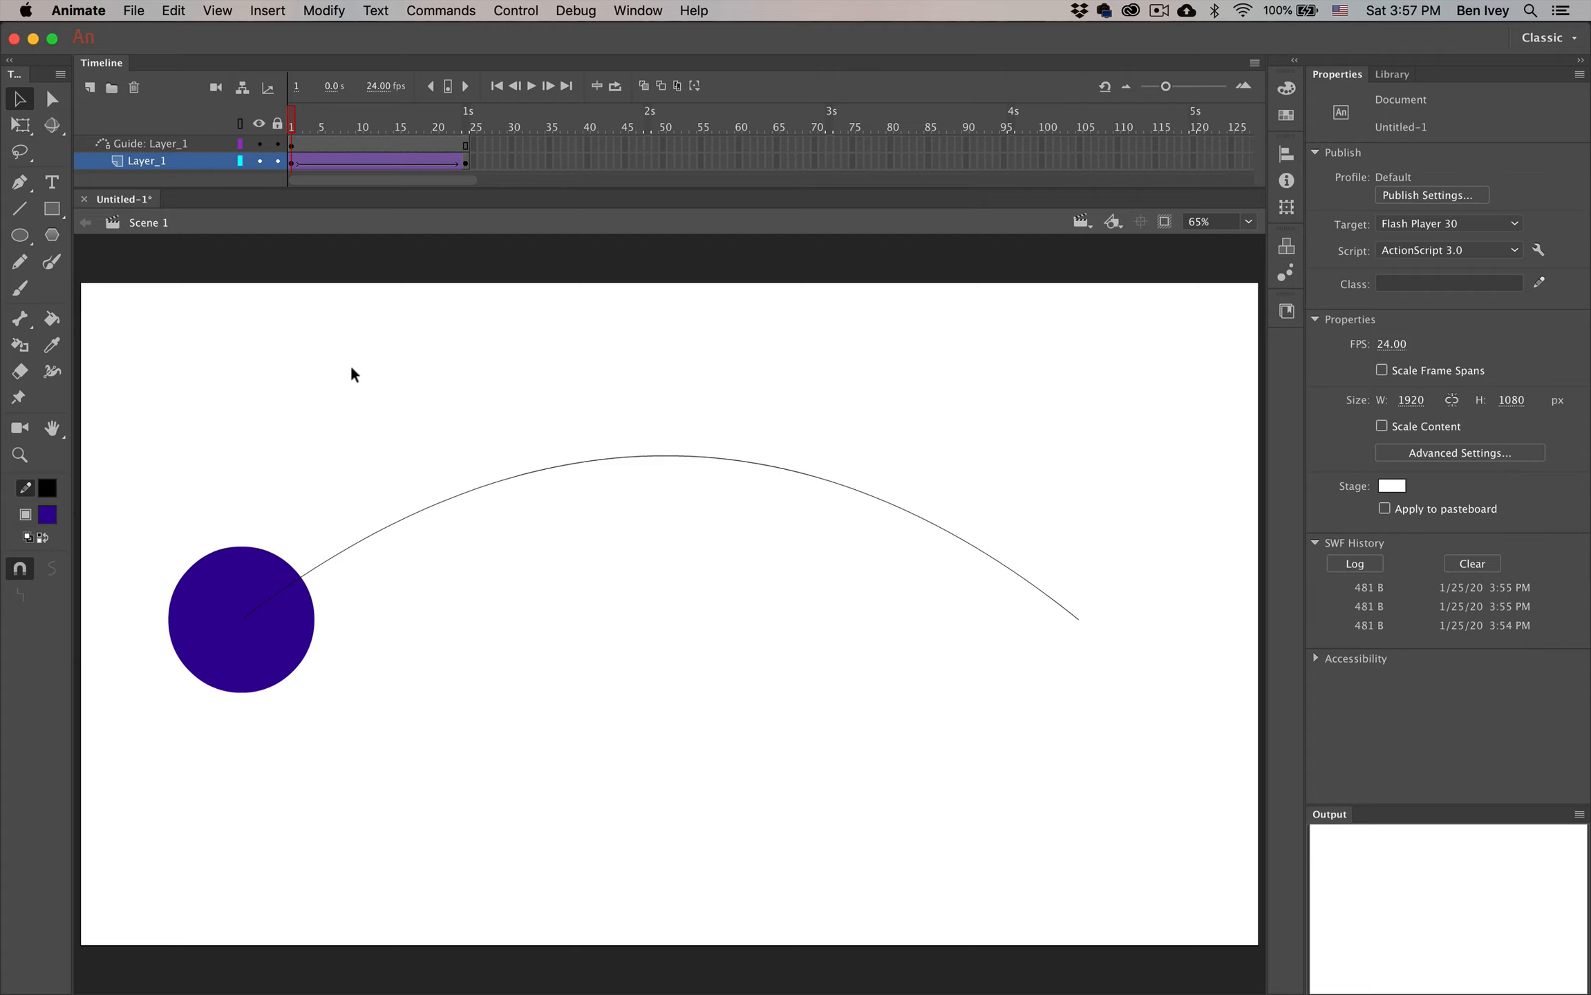
# Play the ball's arc animation from frame 1 through frame 24, and return the playhead to frame 1
pyautogui.moveTo(291, 124); pyautogui.dragTo(274, 155)
pyautogui.press('Return')
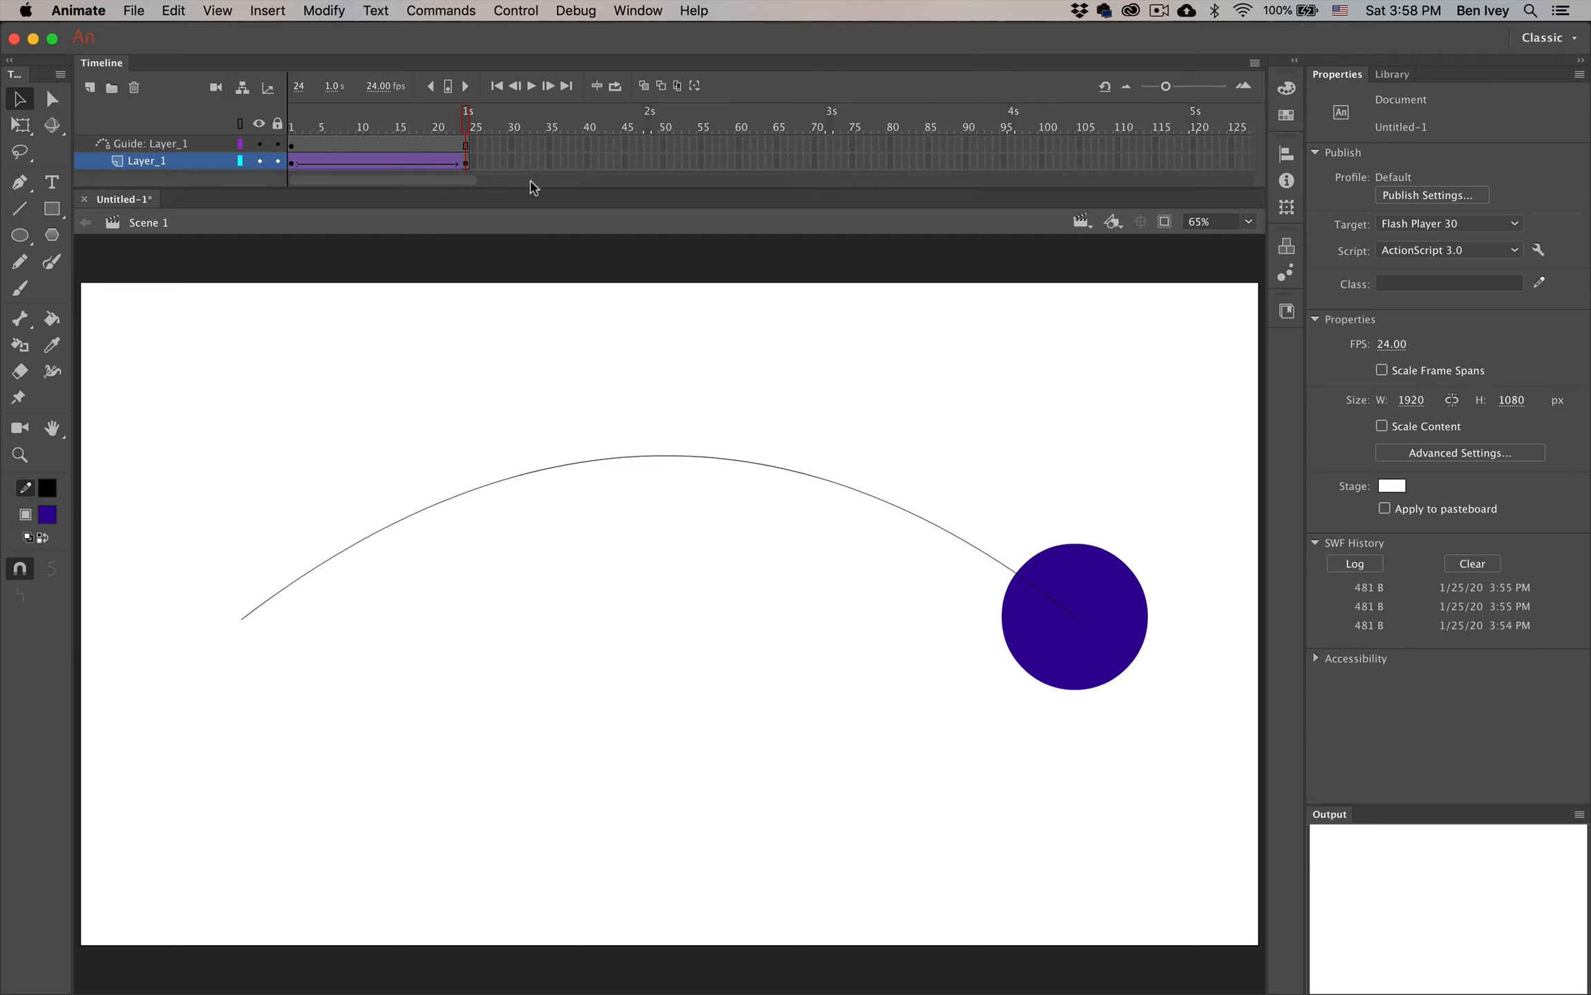
pyautogui.moveTo(470, 124); pyautogui.dragTo(291, 124)
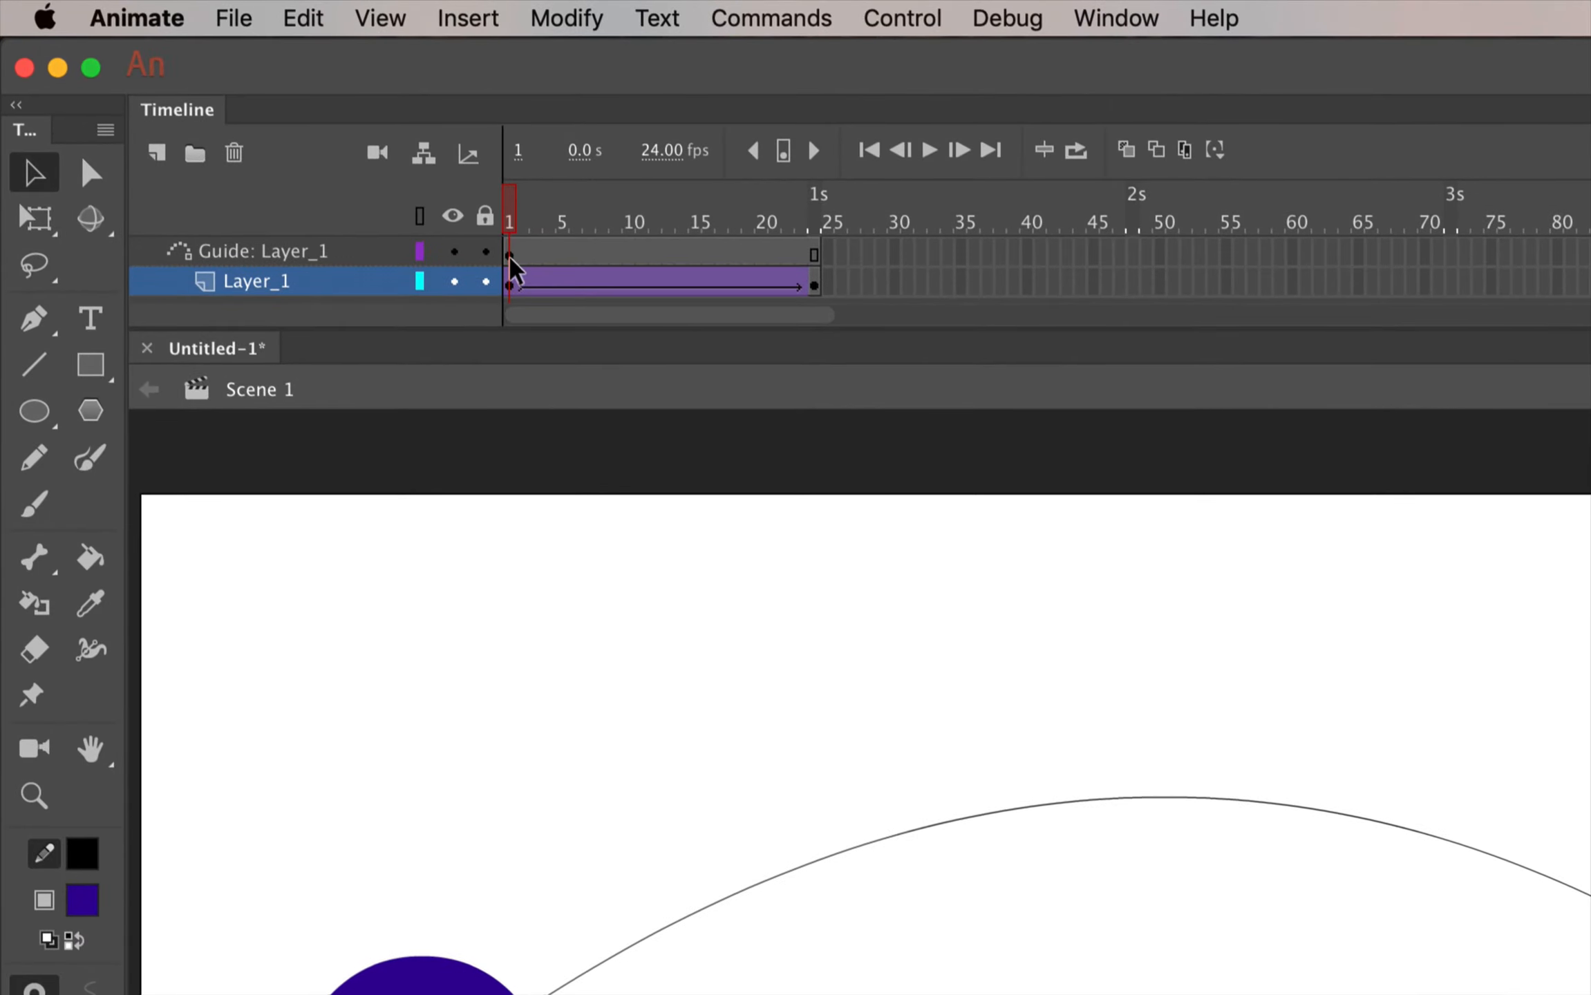
# Select all frames of Layer_1 and its guide layer and move them so the arc animation starts at frame 22
pyautogui.click(510, 255)
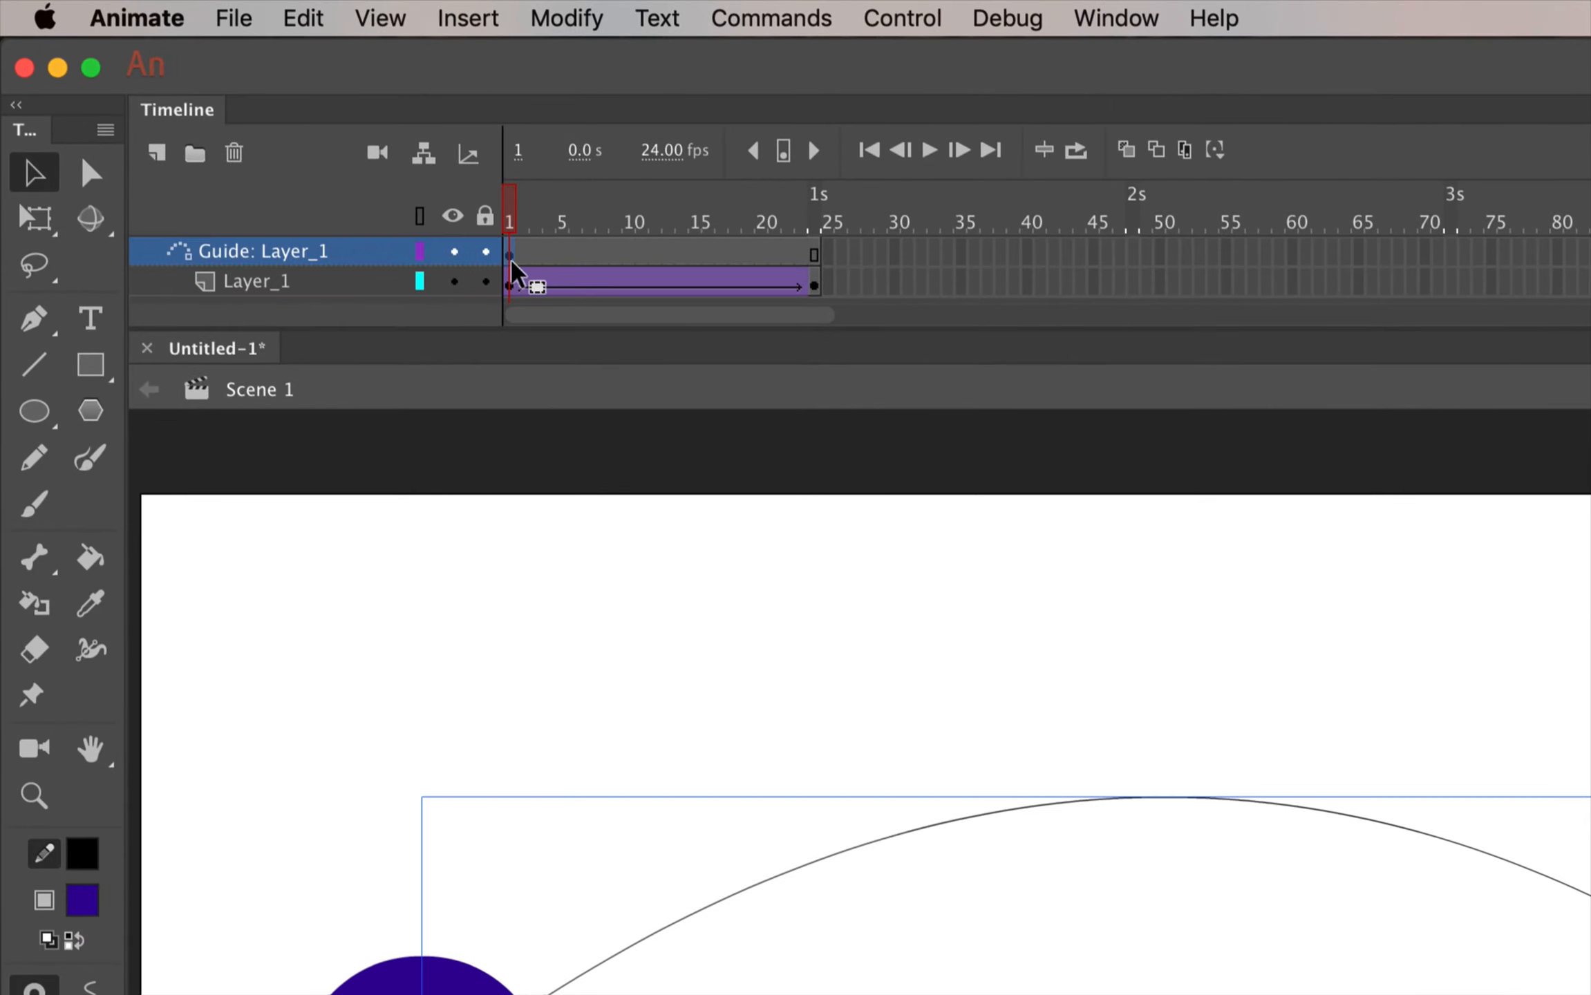
pyautogui.click(817, 290)
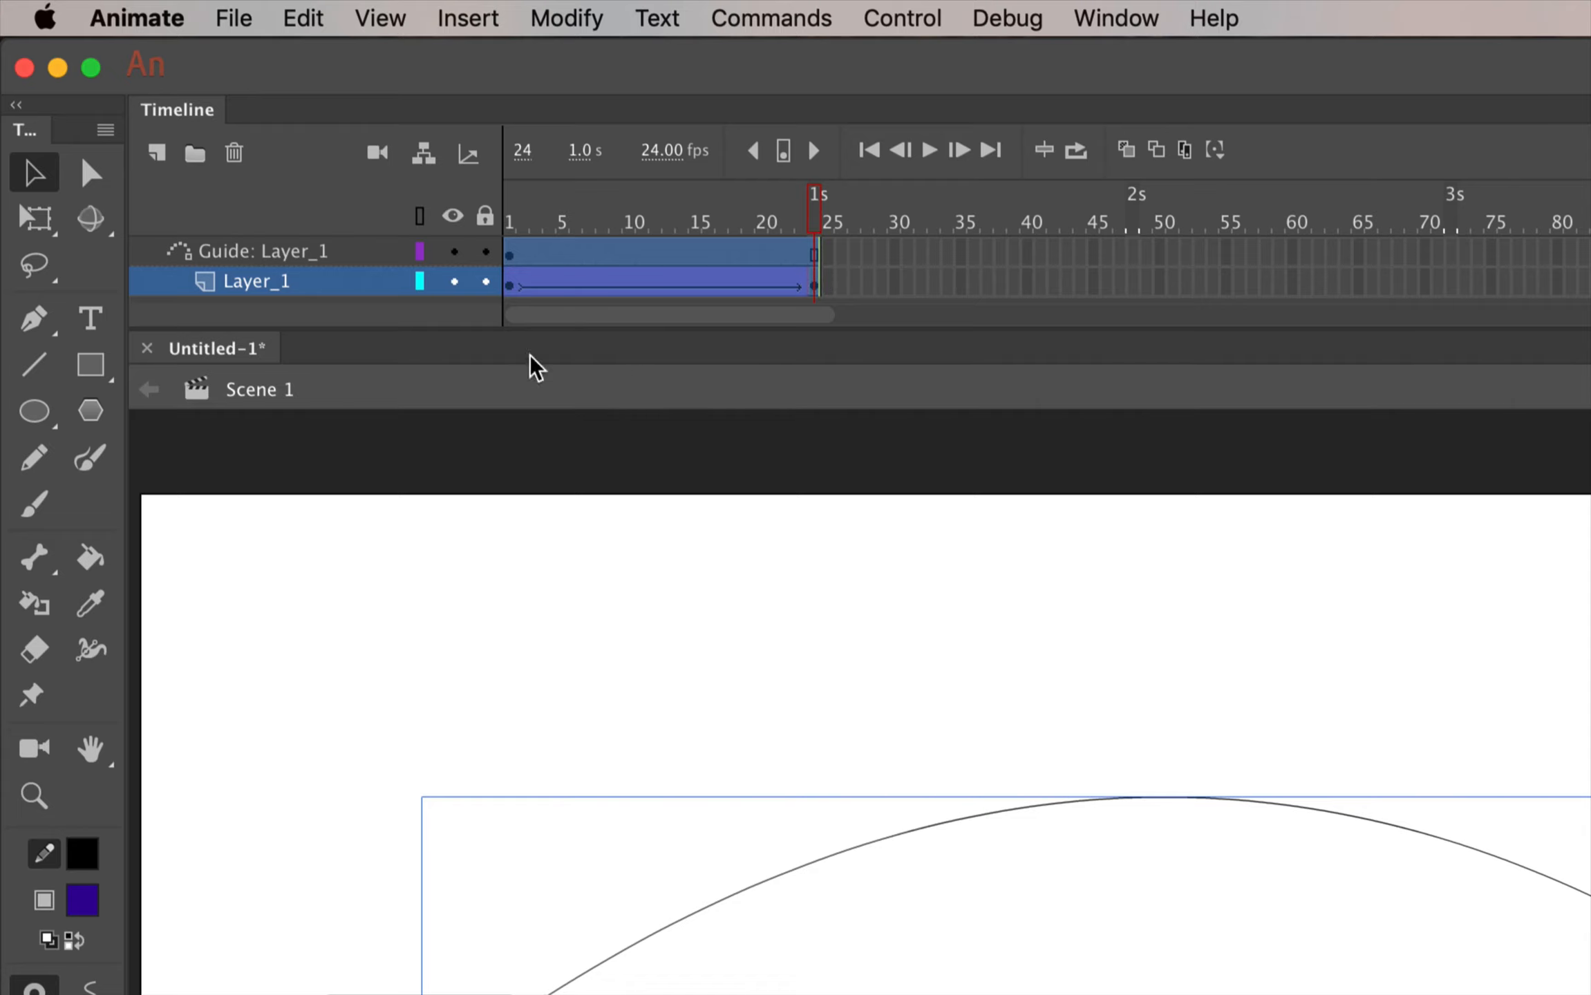
pyautogui.click(510, 256)
pyautogui.moveTo(510, 257); pyautogui.dragTo(795, 264)
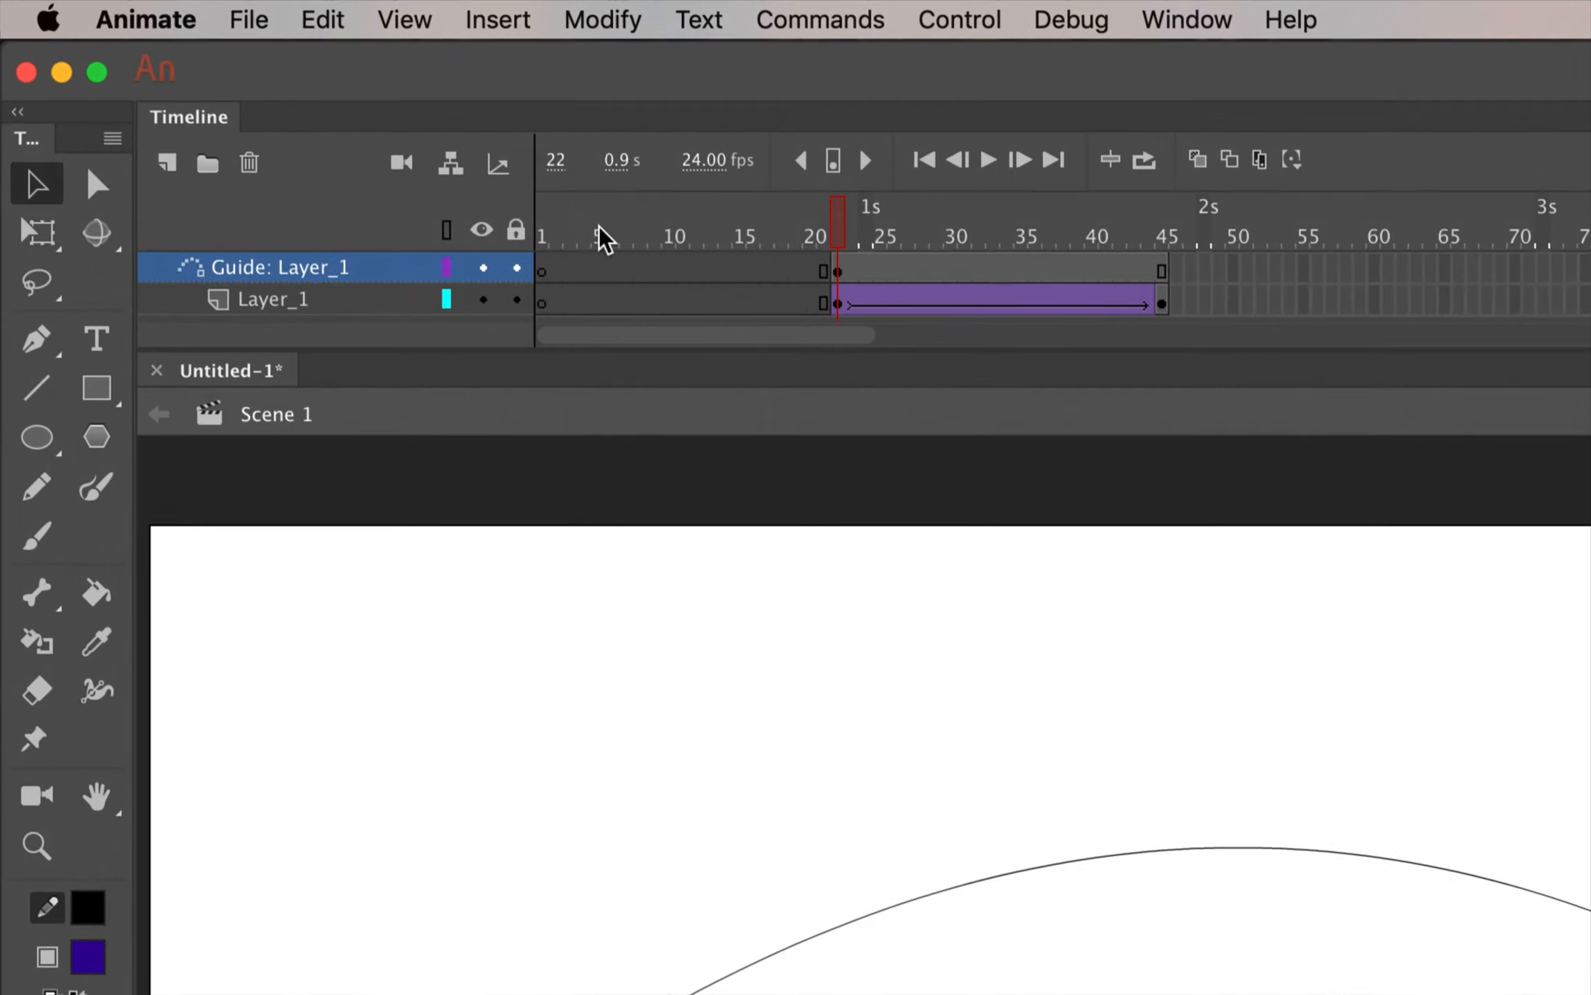
# Insert a blank keyframe at frame 12 of Layer_1
pyautogui.moveTo(838, 231); pyautogui.dragTo(703, 238)
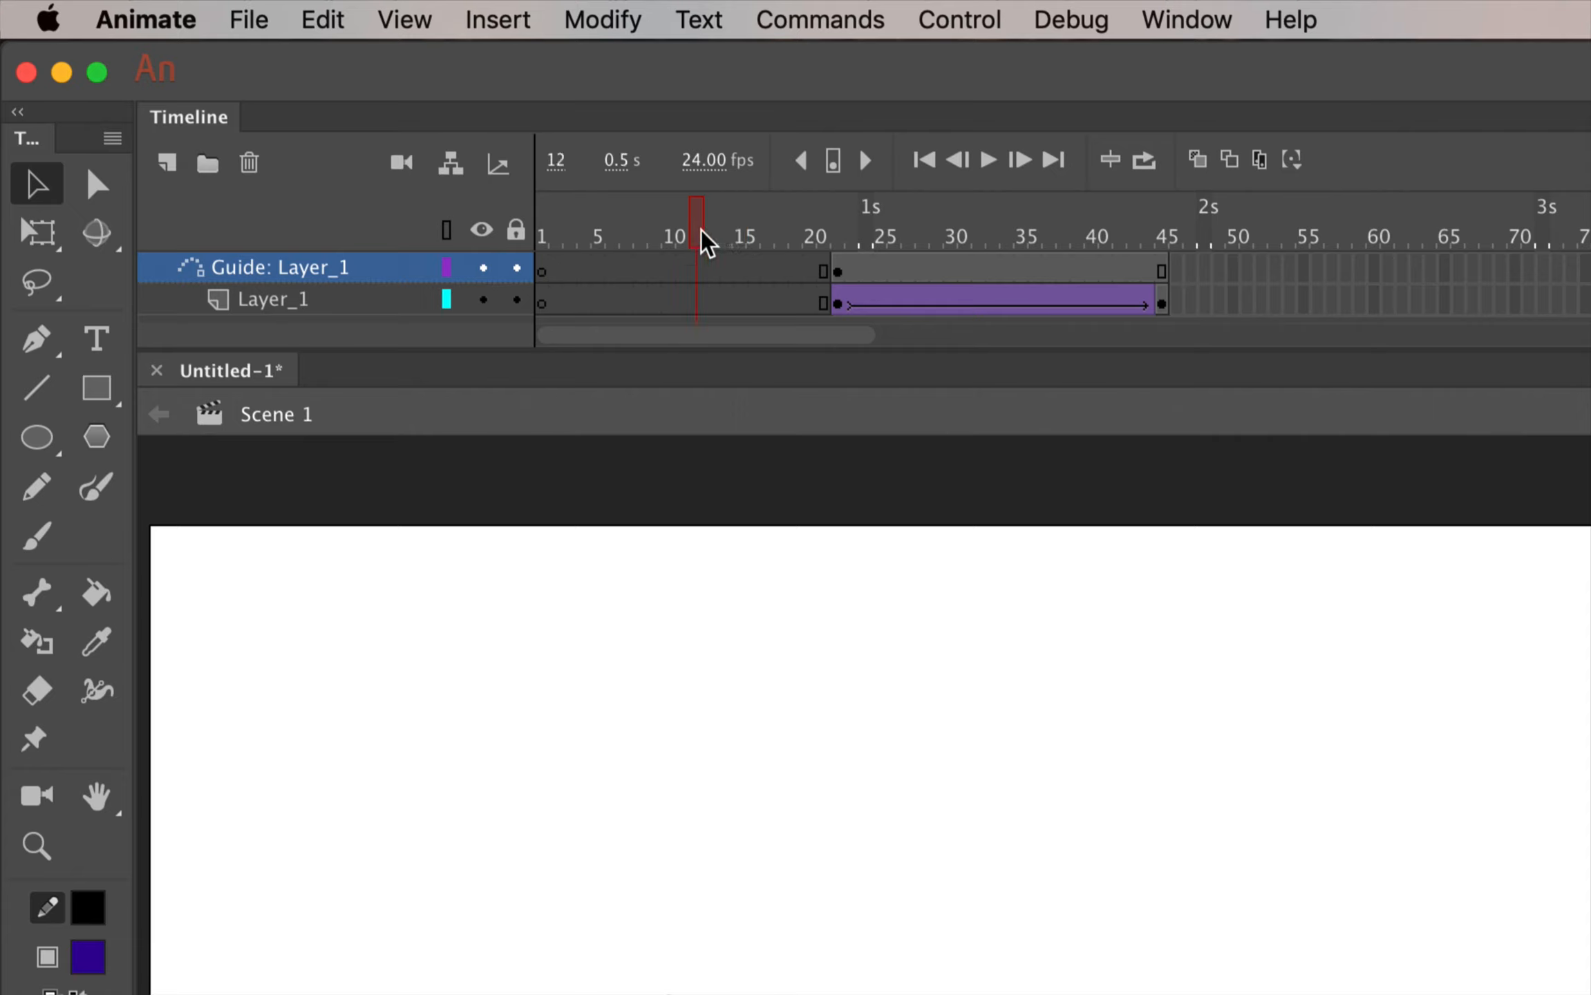
pyautogui.click(696, 301)
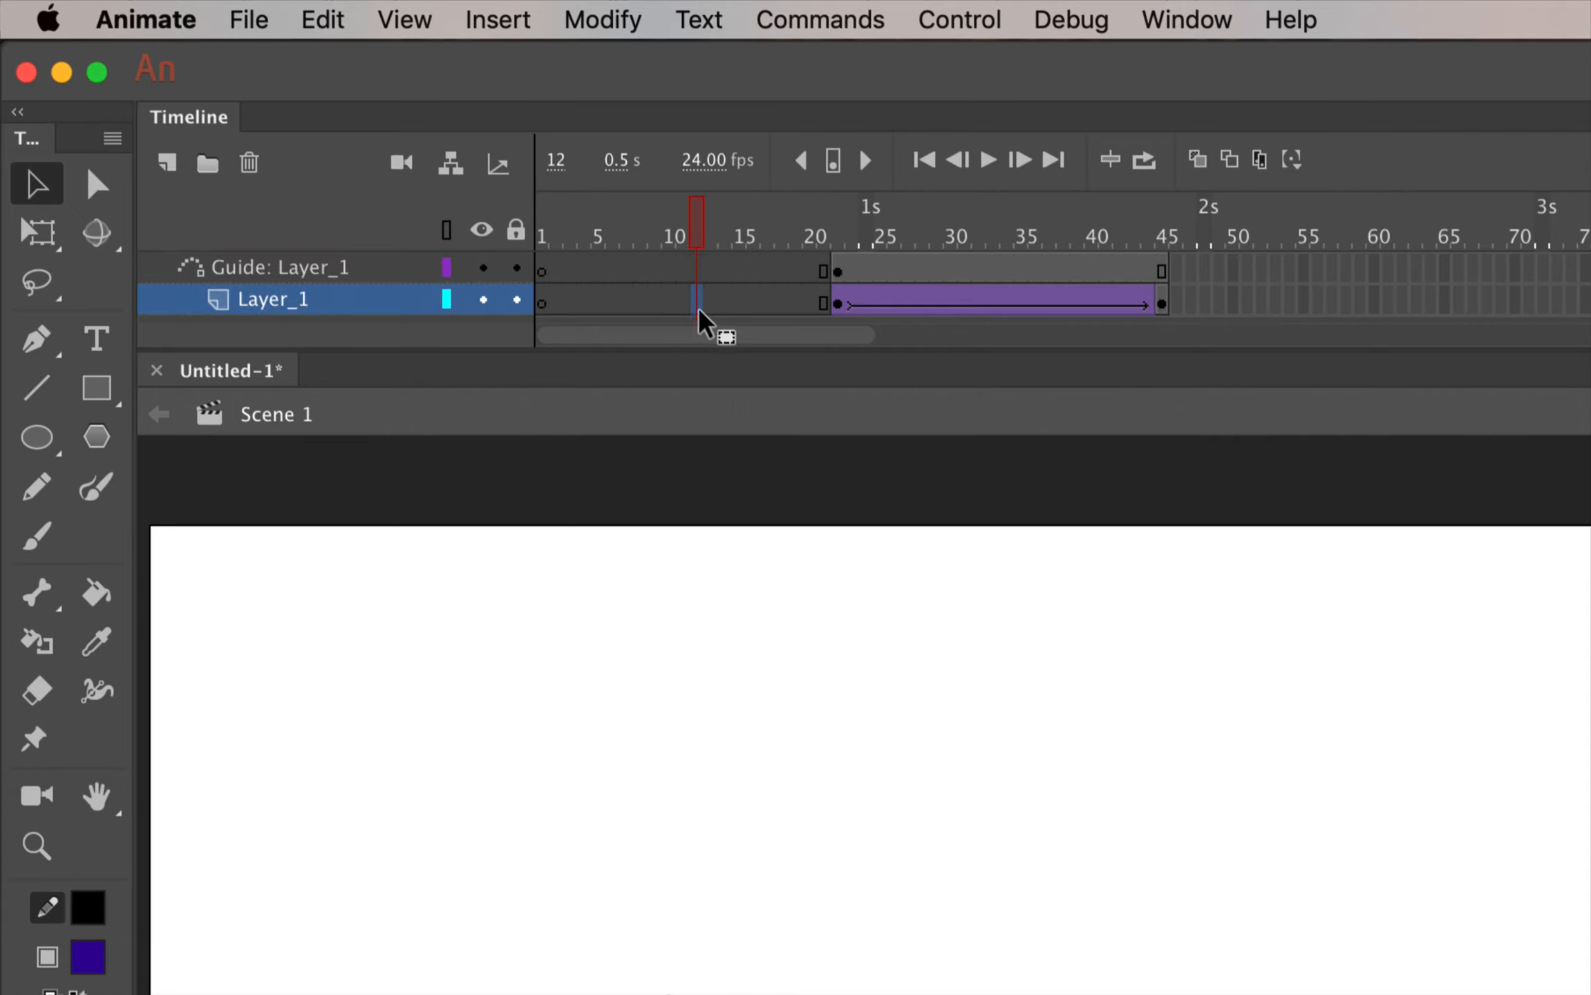
pyautogui.press('F7')
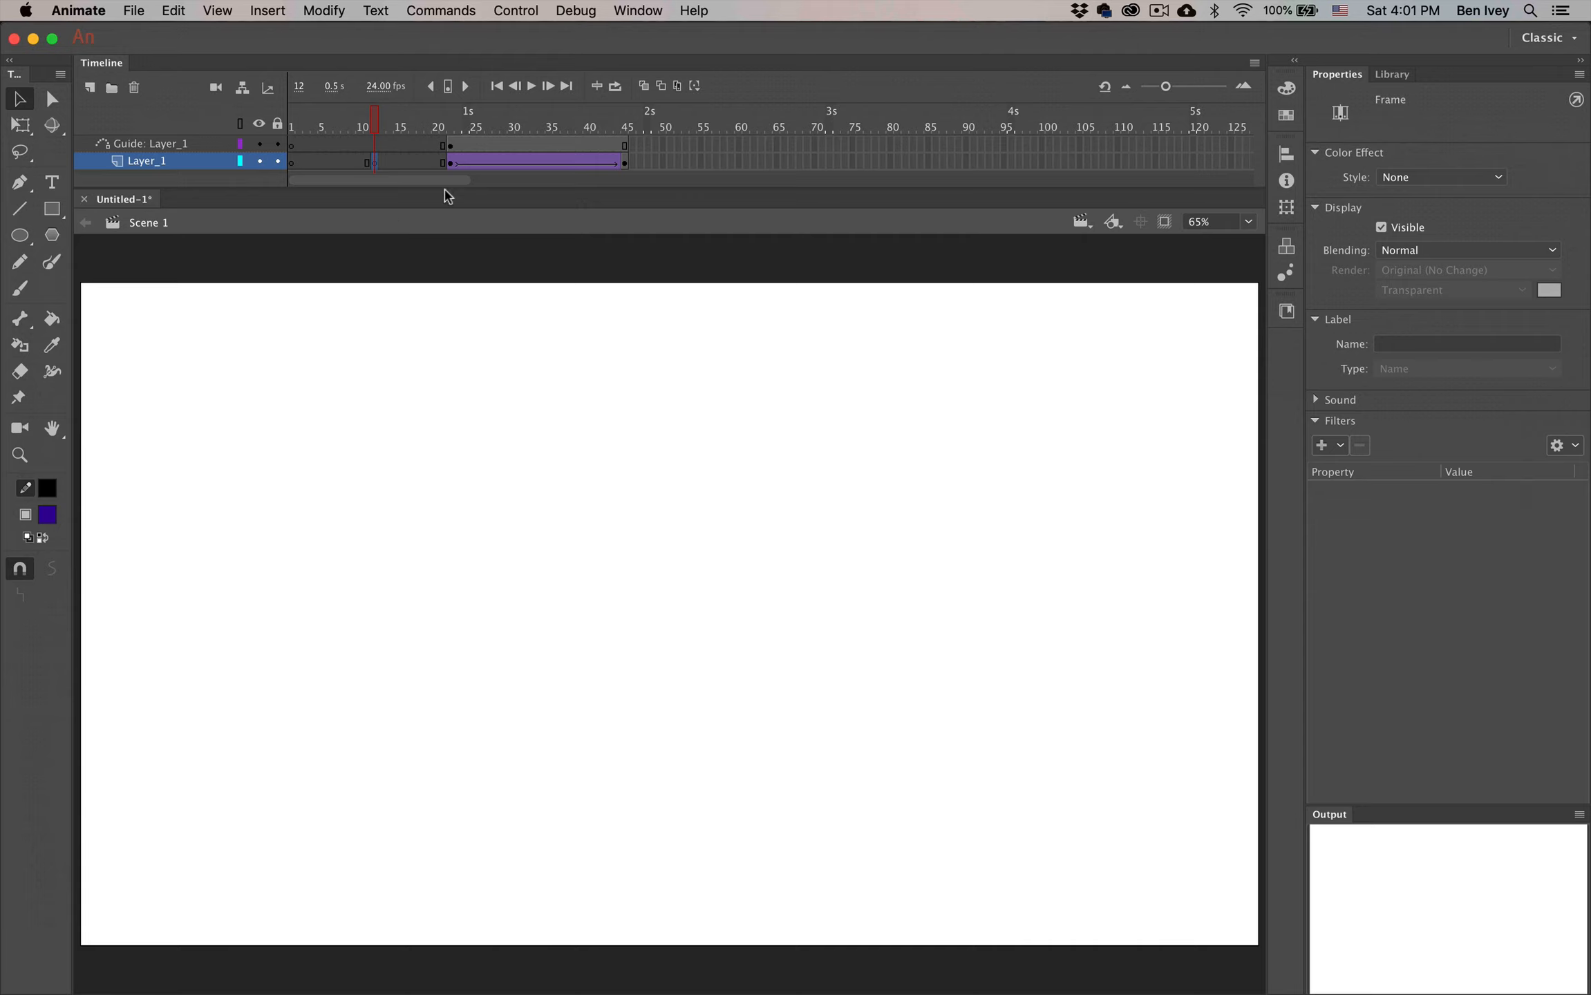
# Copy the ball from frame 22 of Layer_1 and paste it in place on the frame 12 keyframe
pyautogui.click(450, 162)
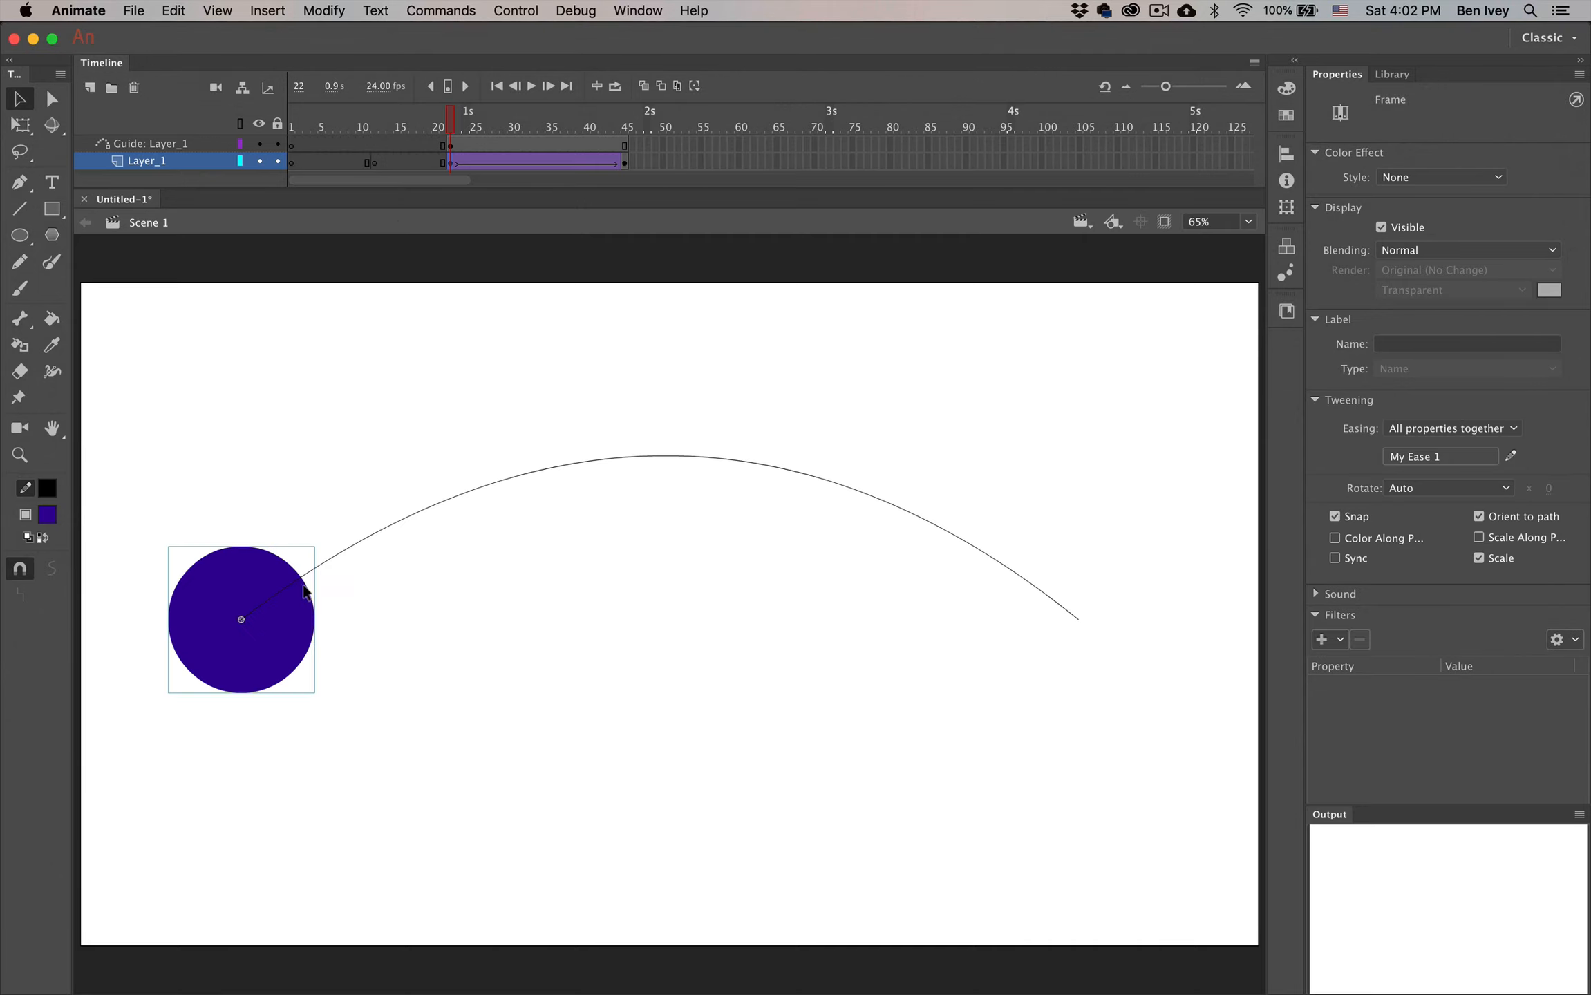
pyautogui.click(268, 573)
pyautogui.click(194, 8)
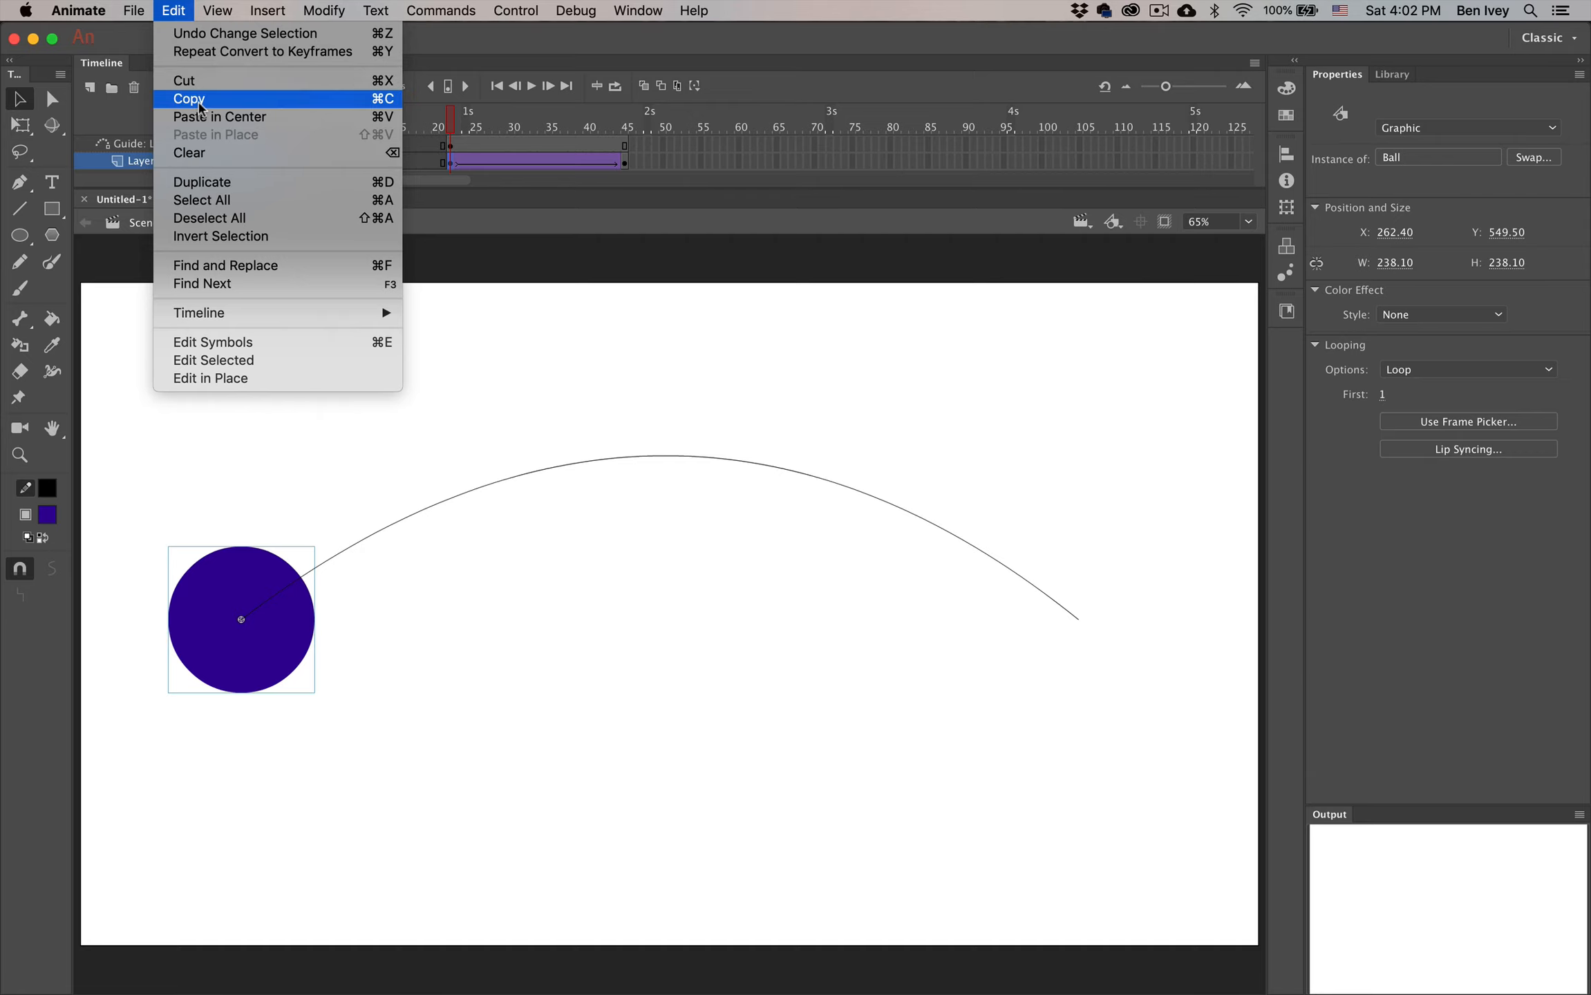
pyautogui.click(198, 98)
pyautogui.click(372, 163)
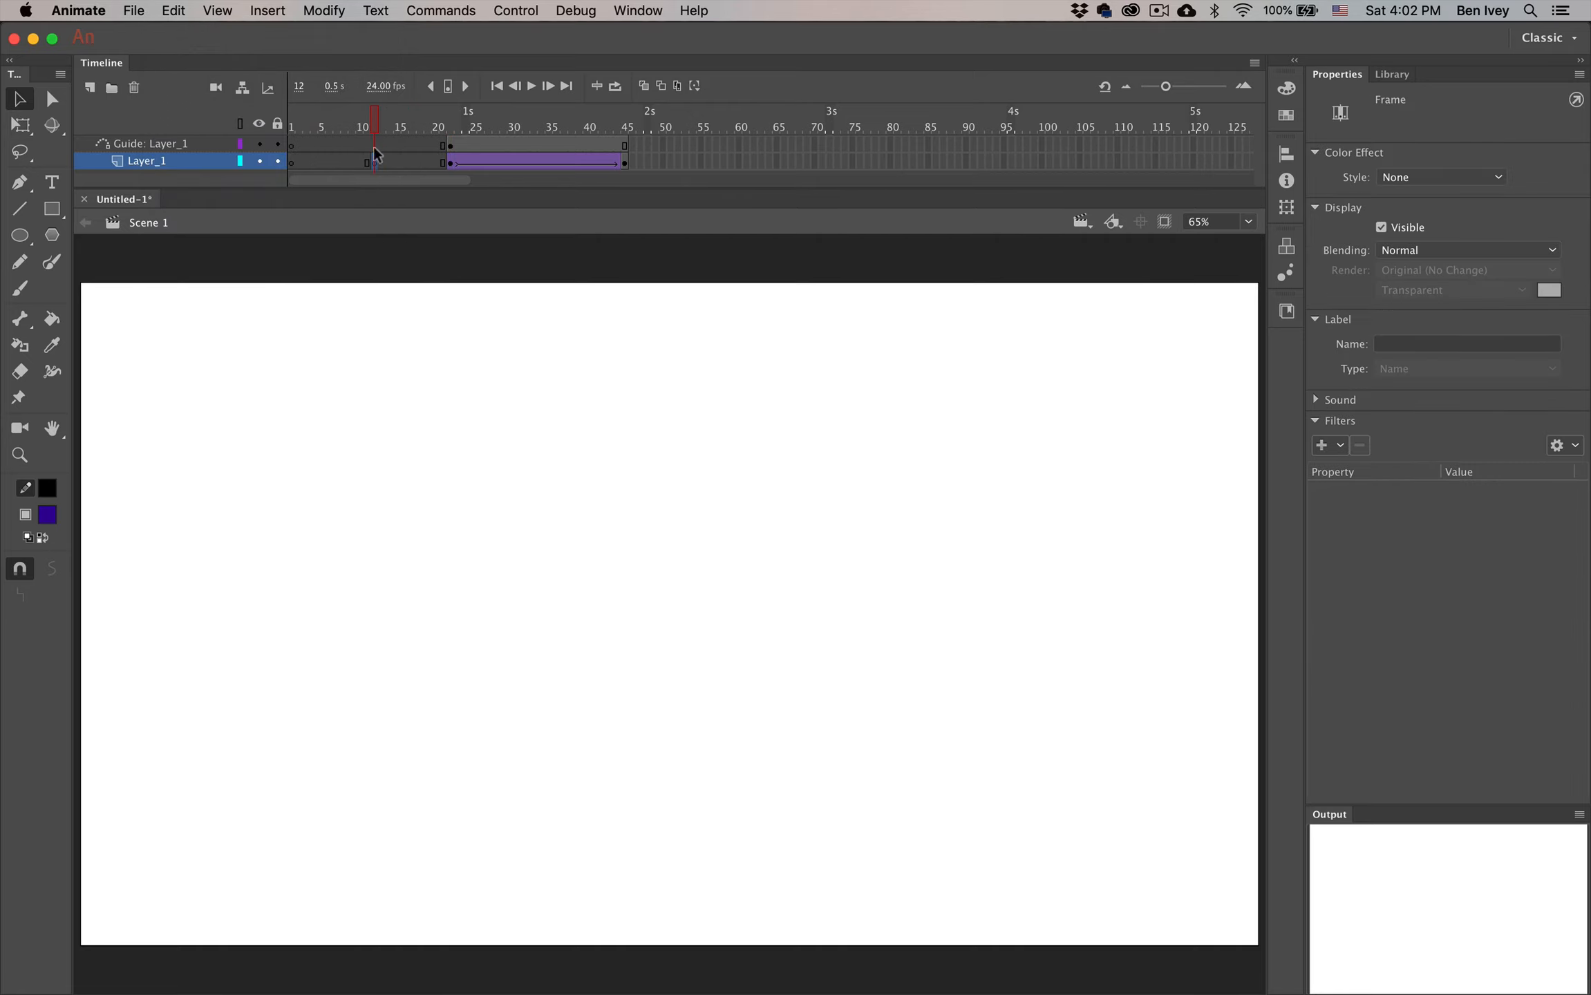
pyautogui.click(188, 8)
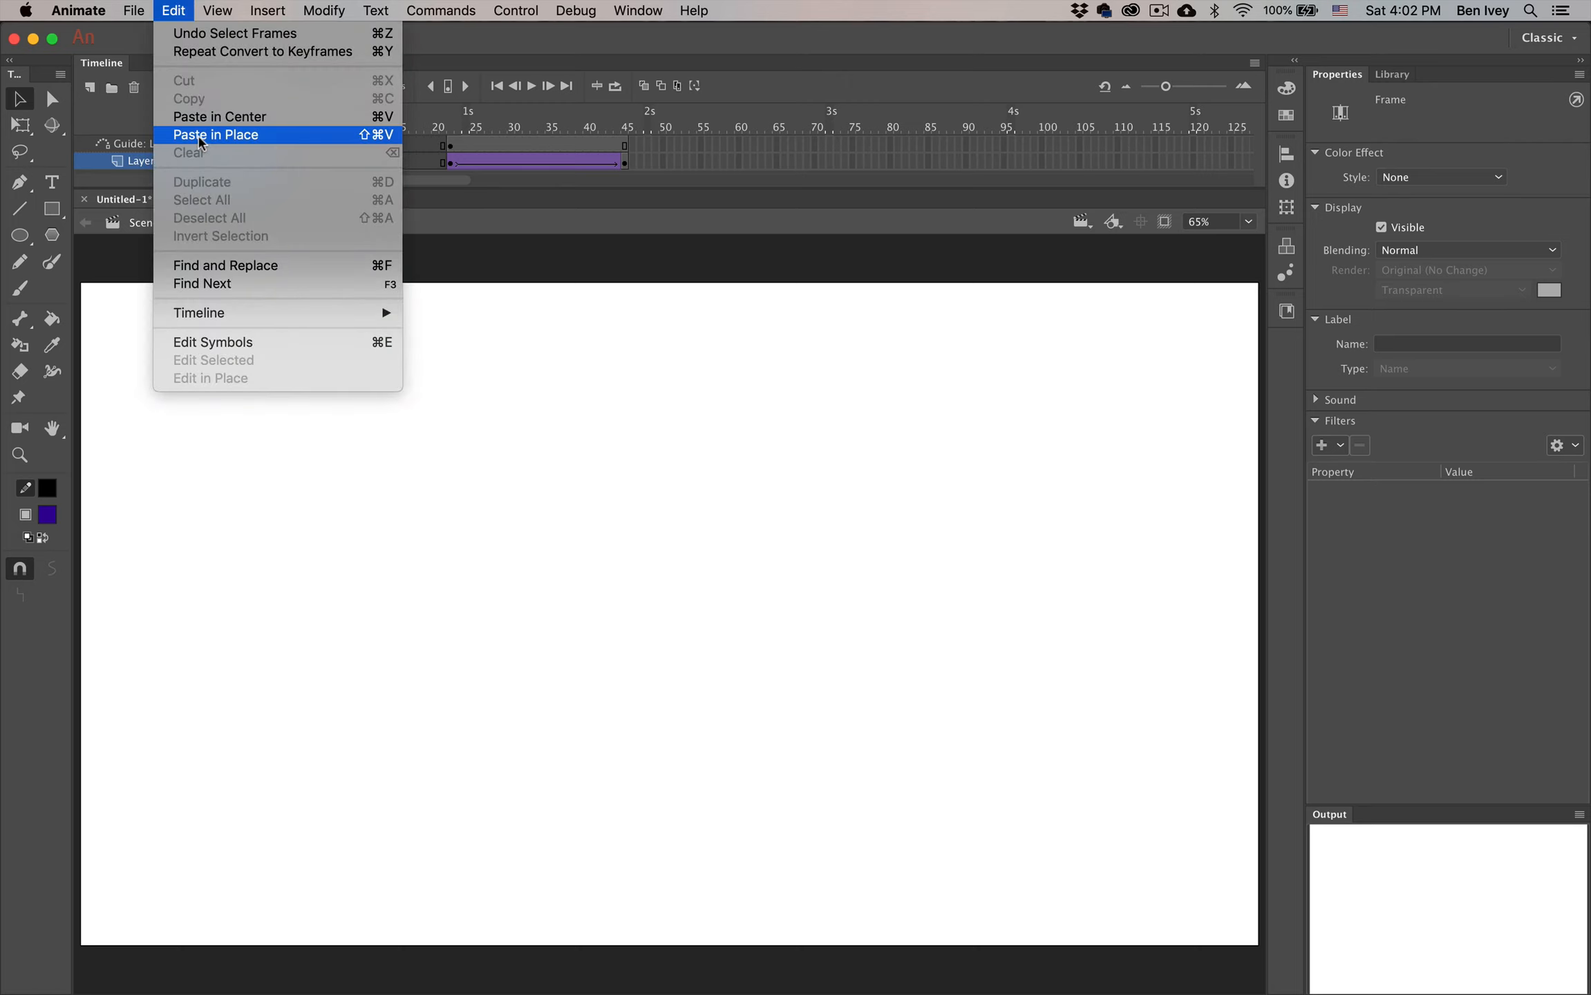
pyautogui.click(205, 136)
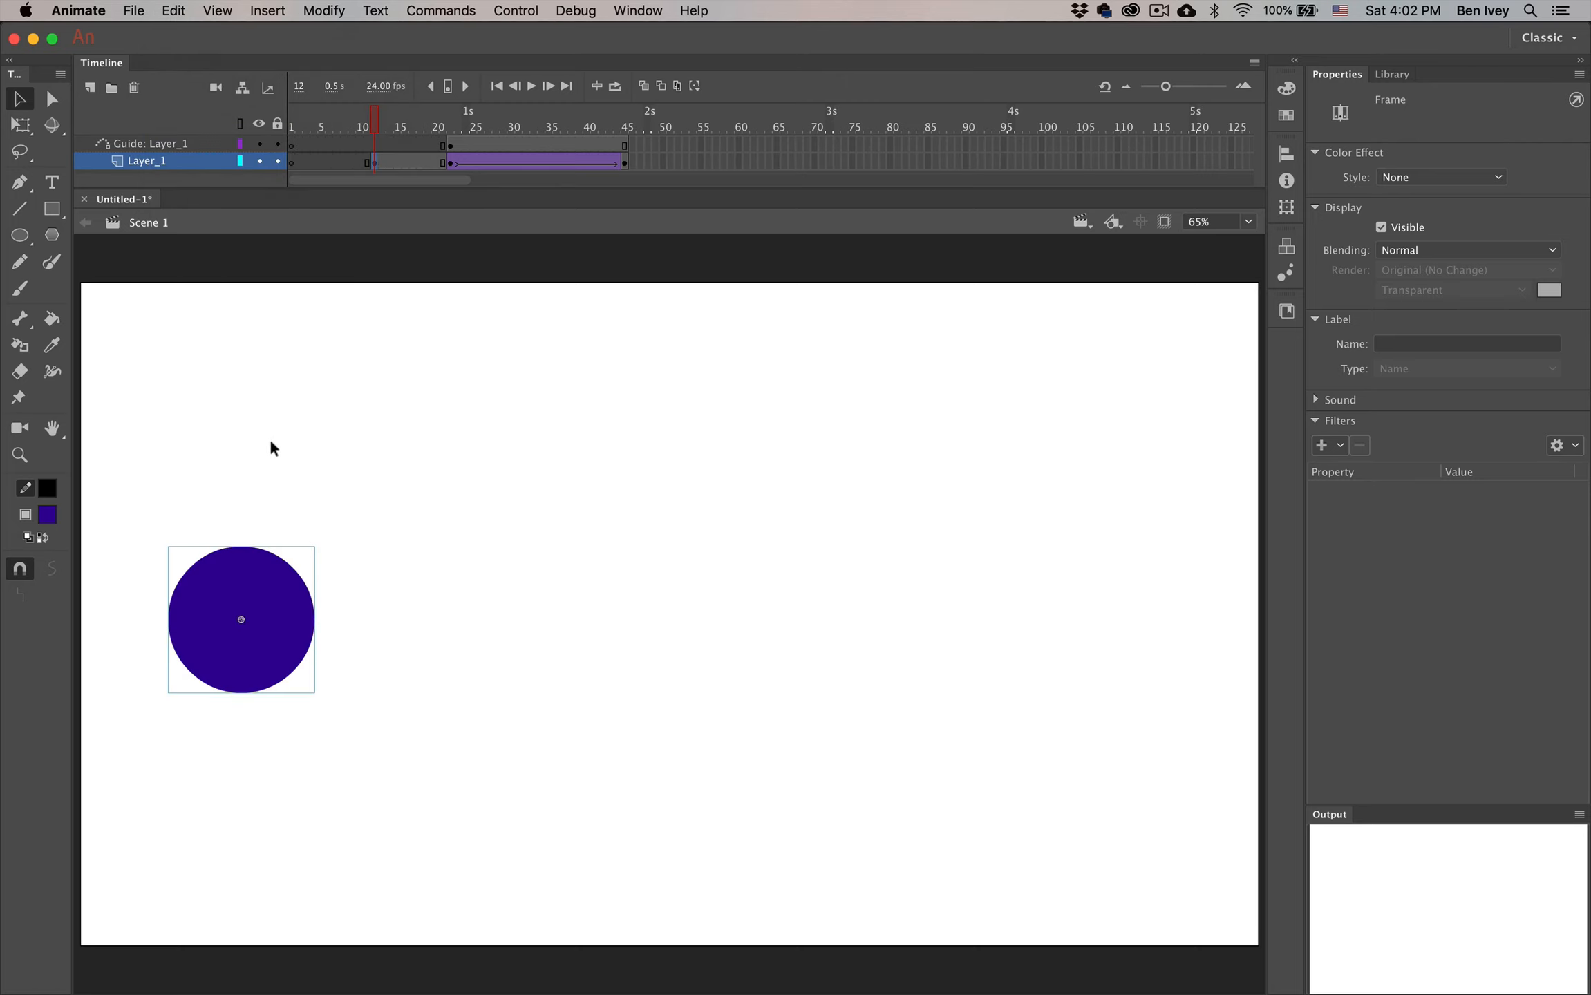
# Squash the ball on frame 12 with Free Transform into a flat ellipse about 107 px high, keeping its base fixed
pyautogui.click(258, 570)
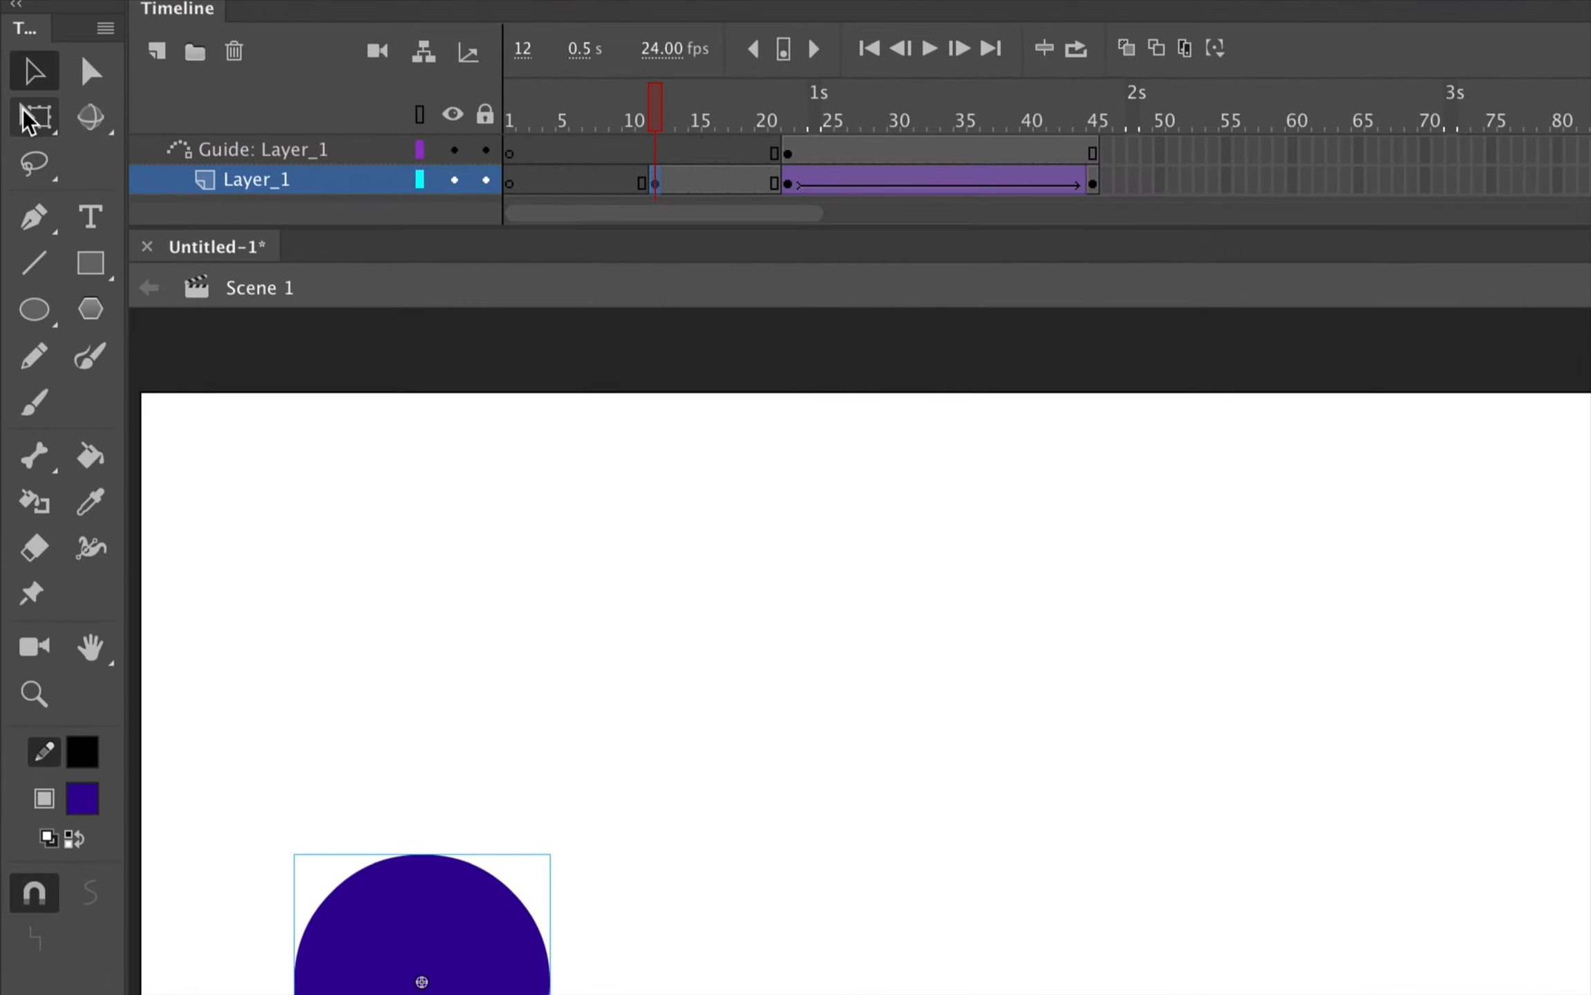
pyautogui.click(20, 126)
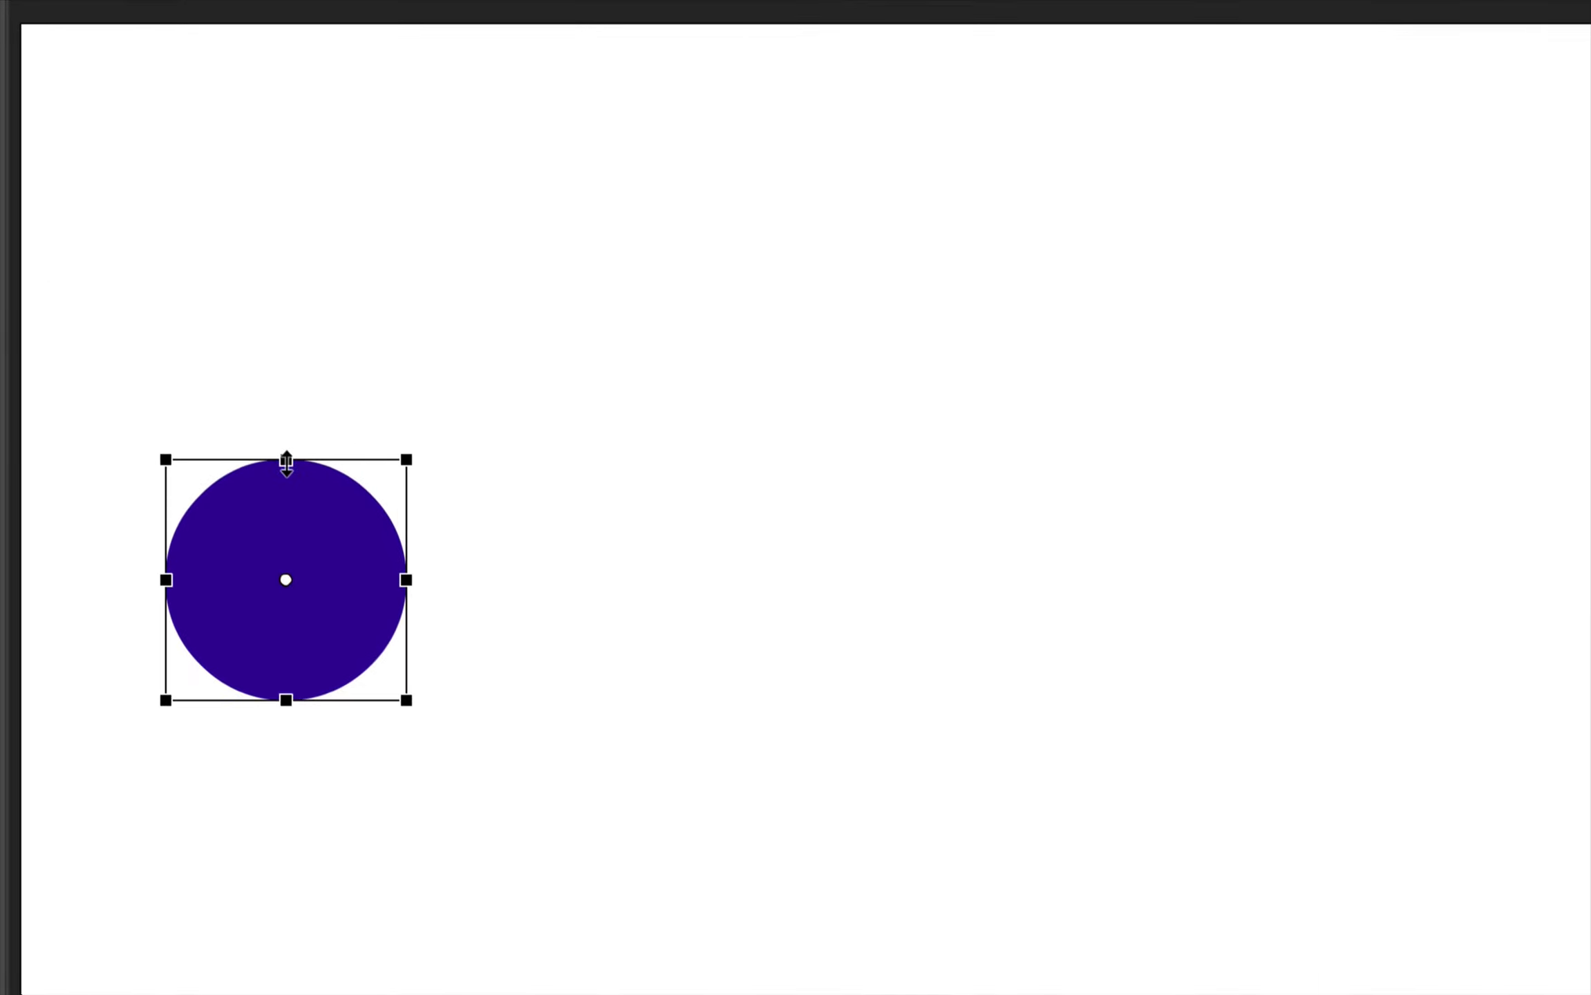
pyautogui.moveTo(286, 464); pyautogui.dragTo(287, 527)
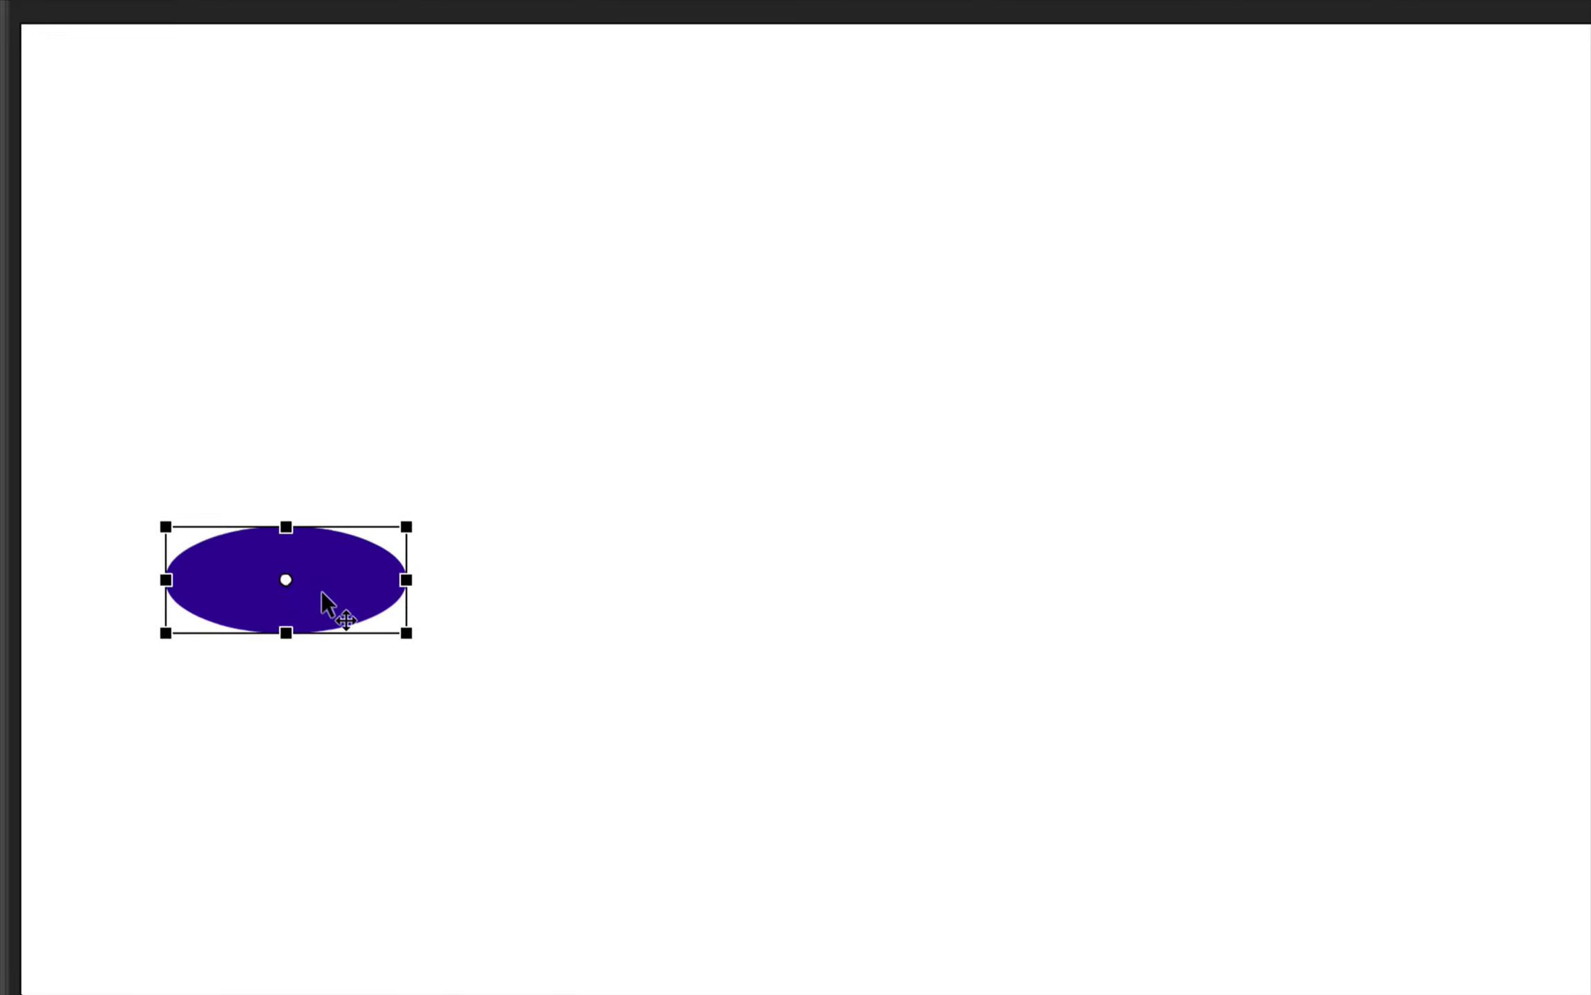
pyautogui.hotkey('ctrl', 'z')
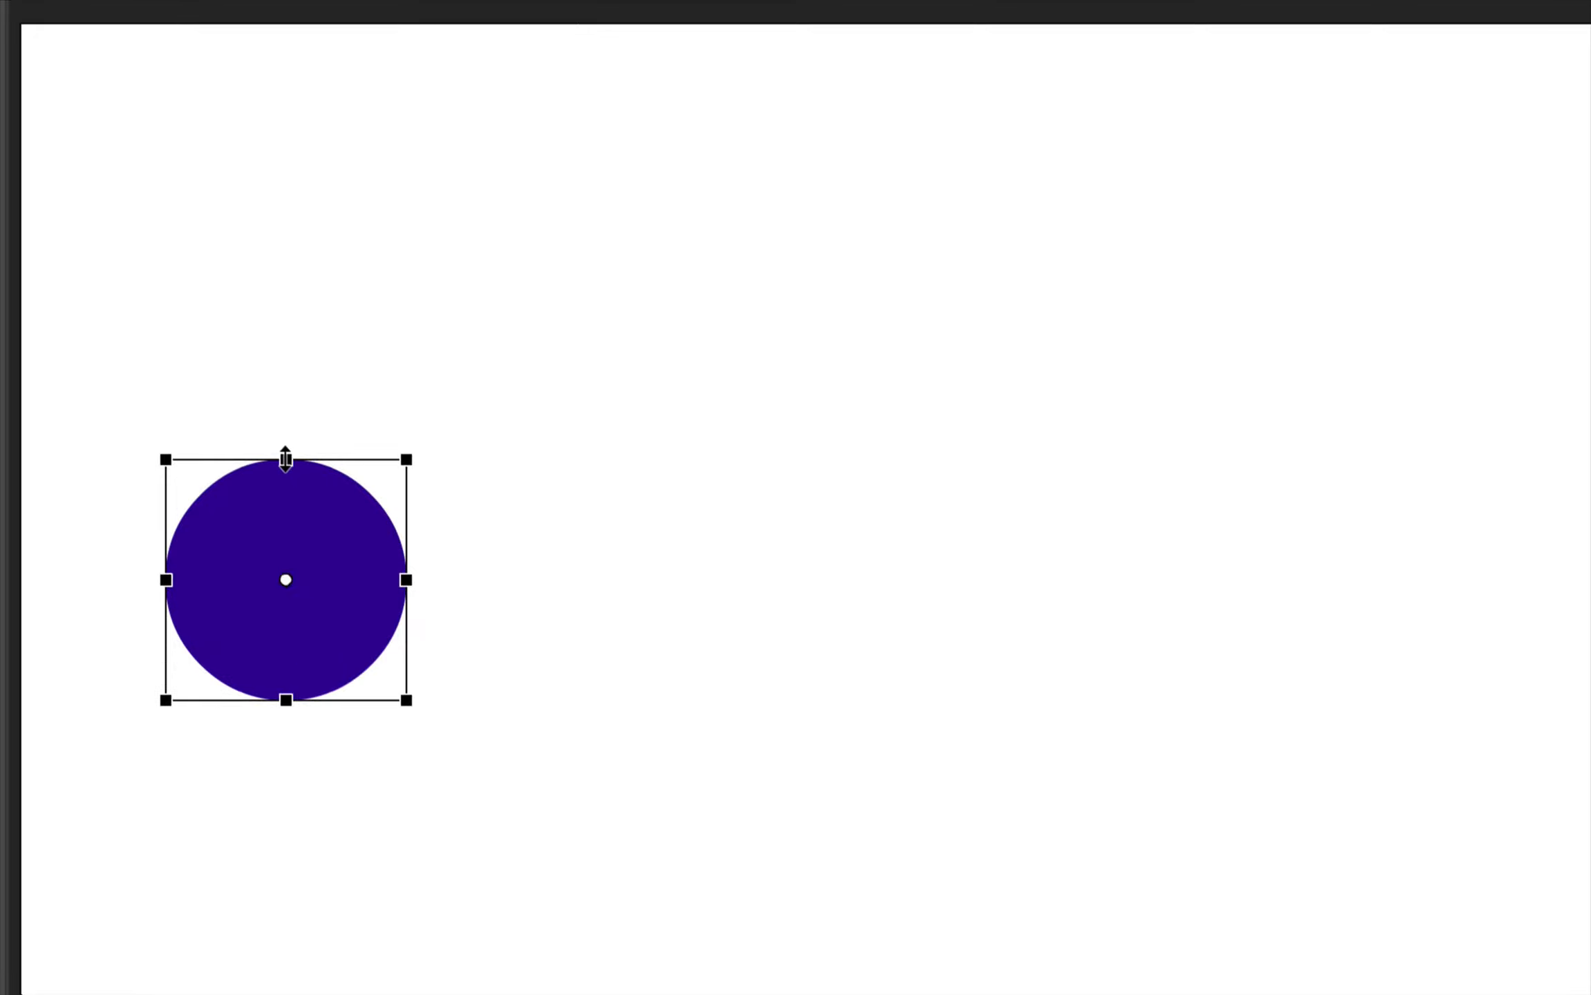
pyautogui.moveTo(286, 459); pyautogui.dragTo(286, 592)
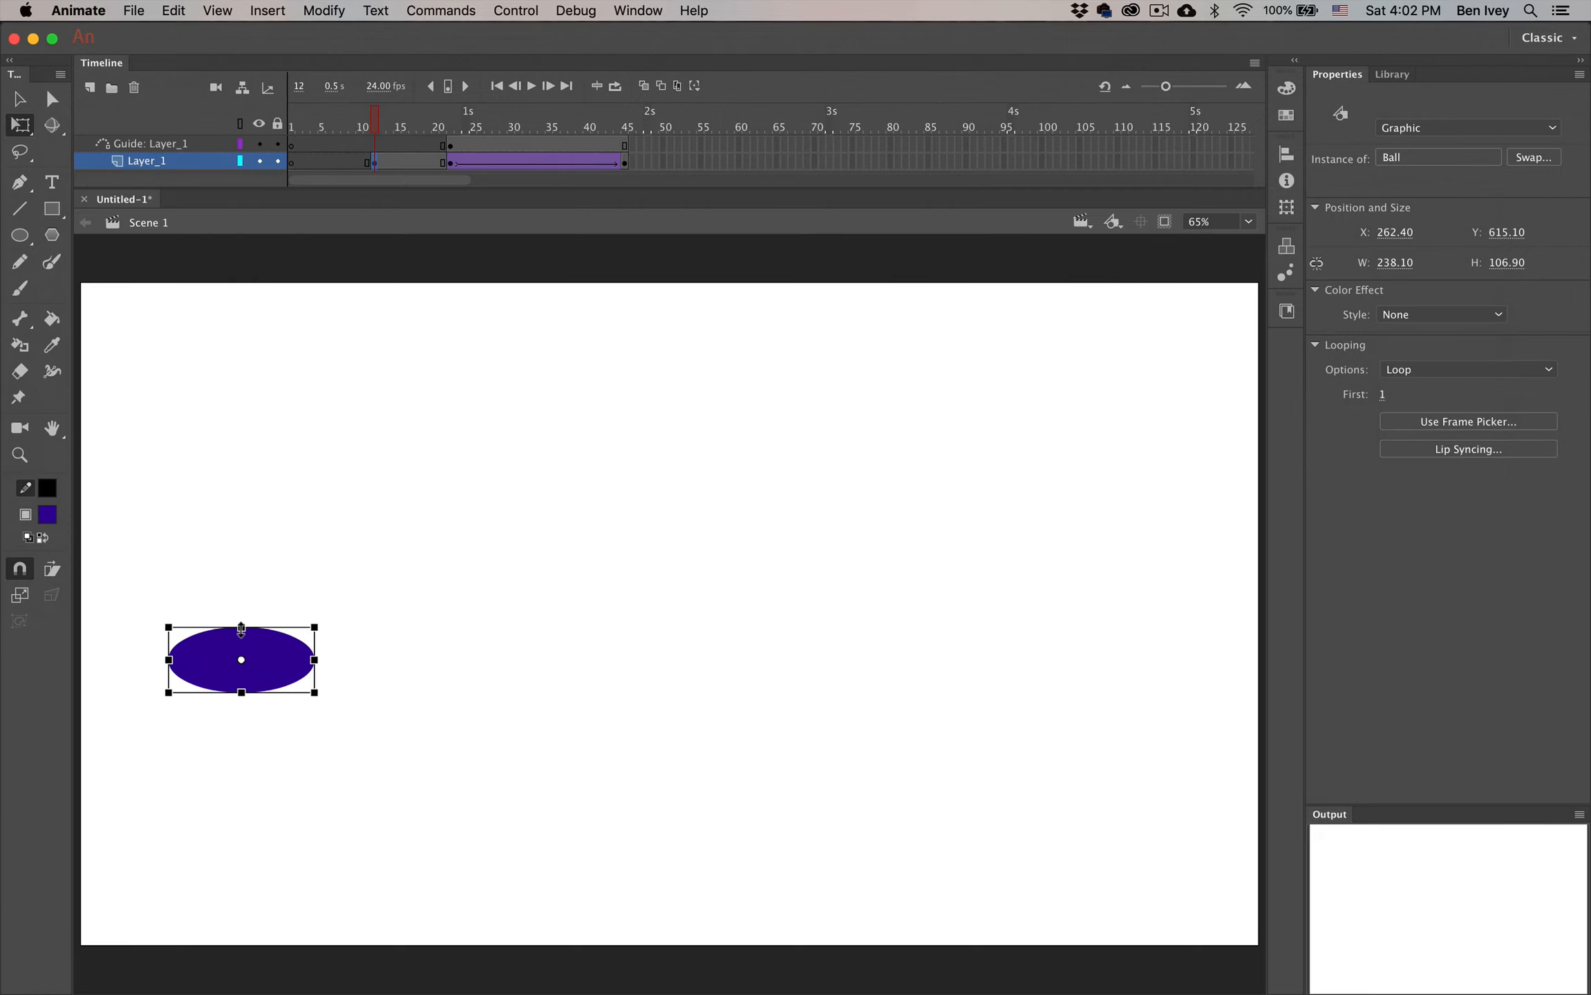
# Preview the timeline playback from the squashed ball, and return the playhead to frame 12
pyautogui.press('Return')
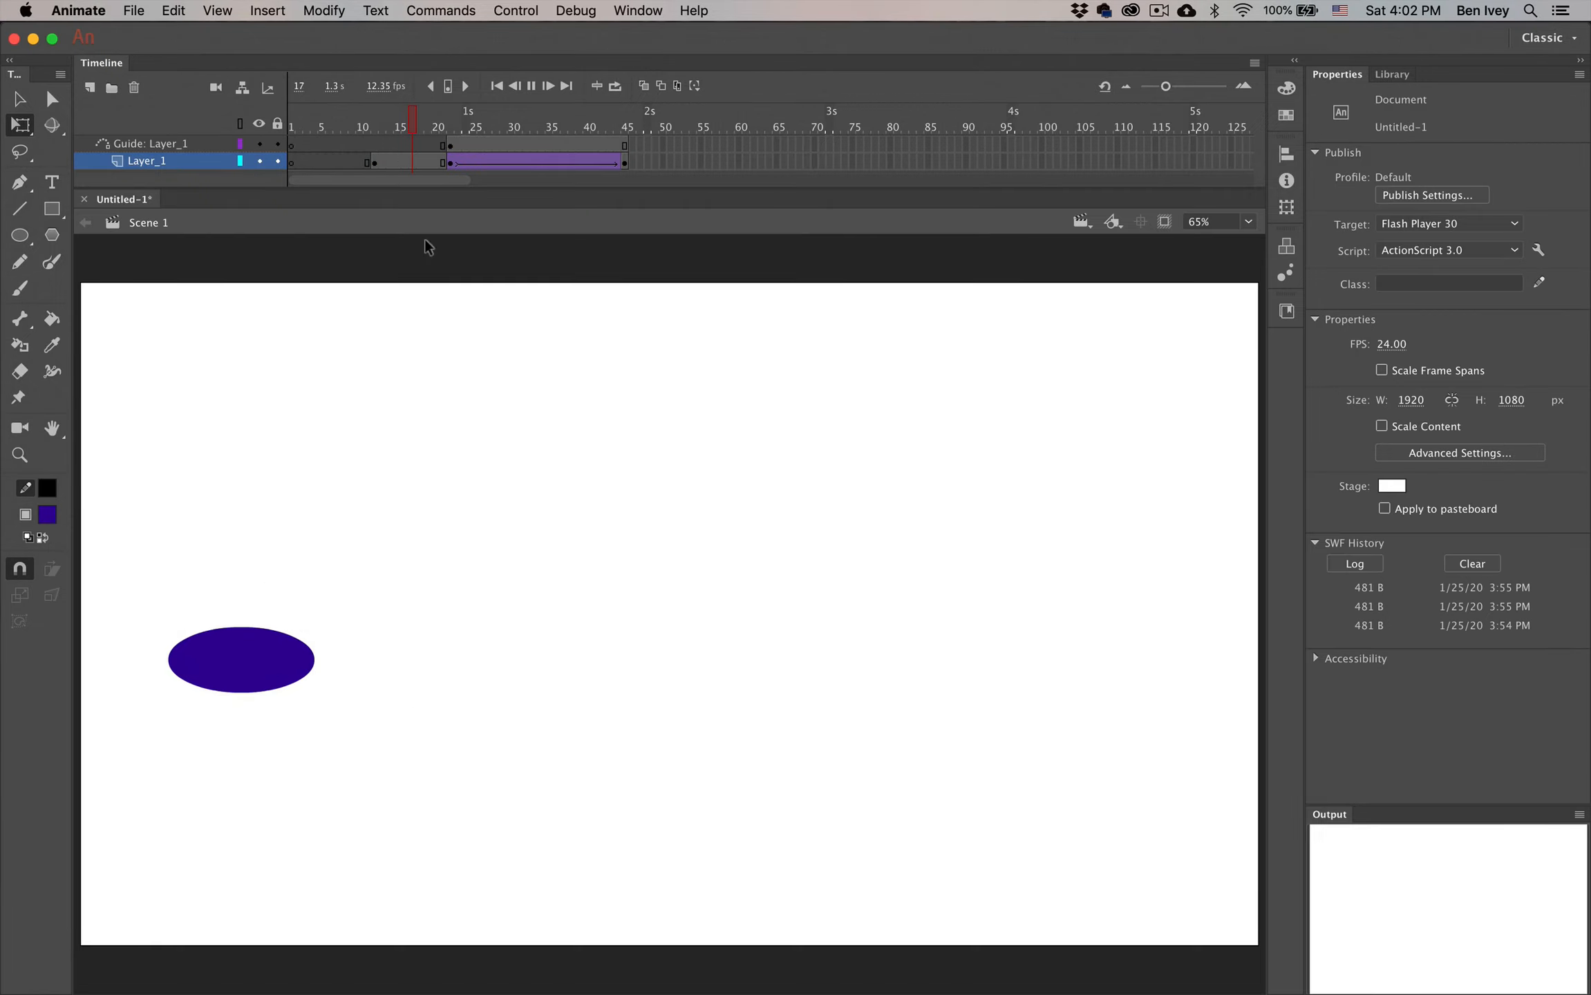
pyautogui.click(393, 128)
pyautogui.moveTo(389, 127)
pyautogui.mouseDown()
pyautogui.moveTo(444, 128)
pyautogui.moveTo(378, 131)
pyautogui.mouseUp()
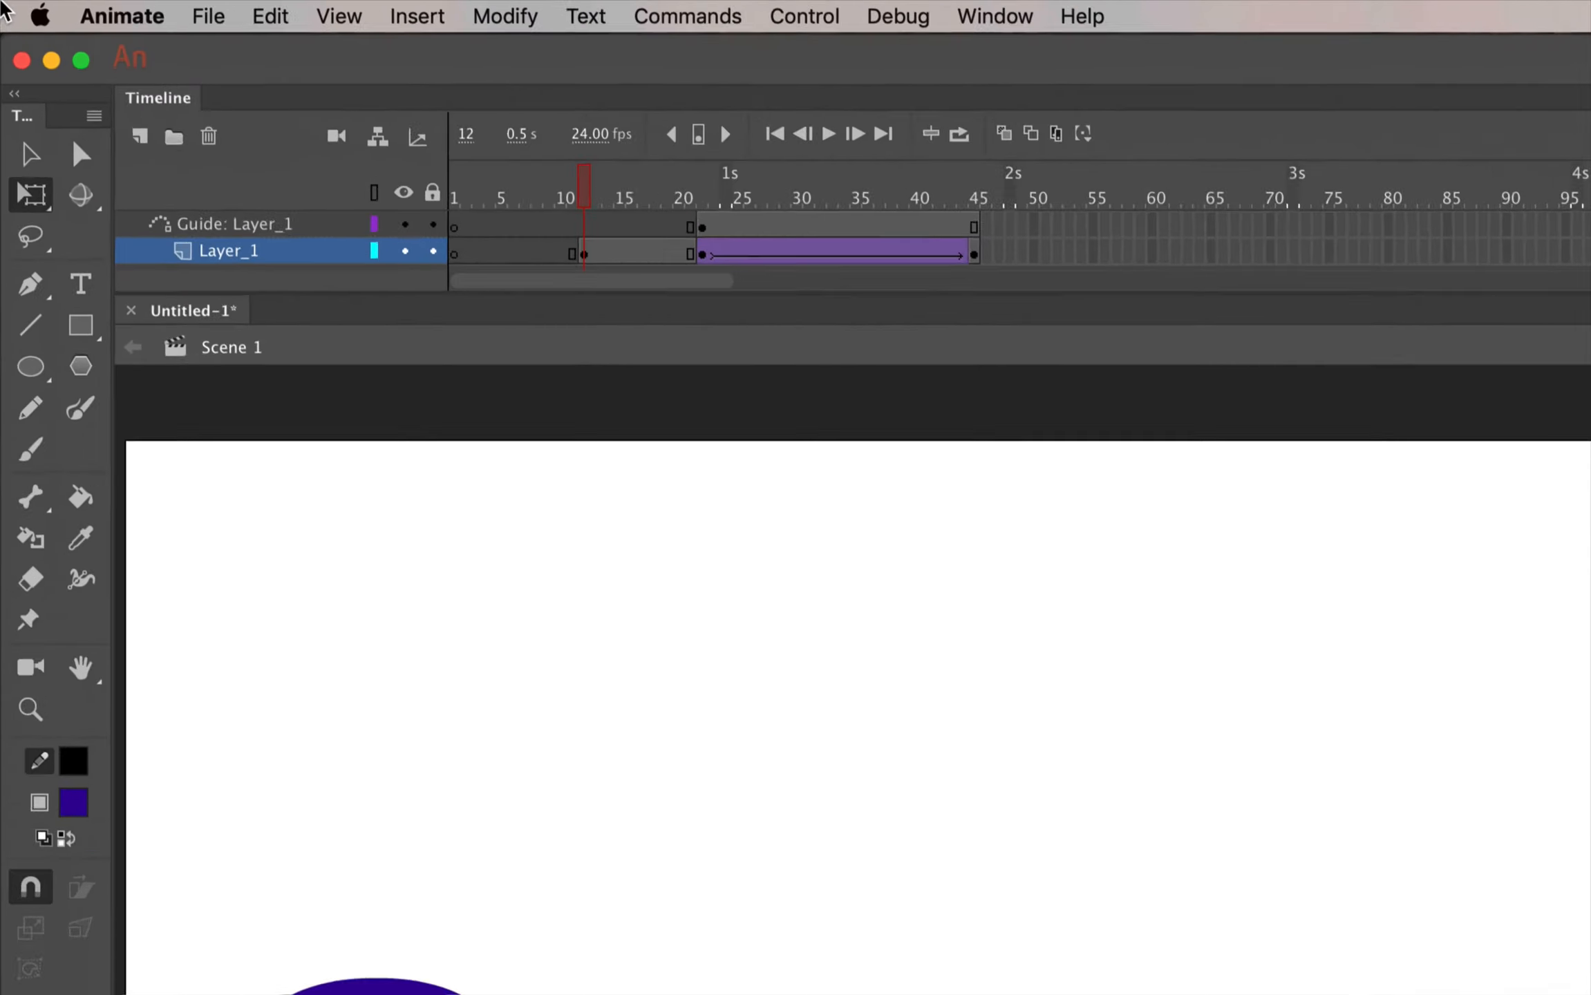
# Paste the copied round ball in place on frame 1 of Layer_1 and deselect it
pyautogui.click(456, 254)
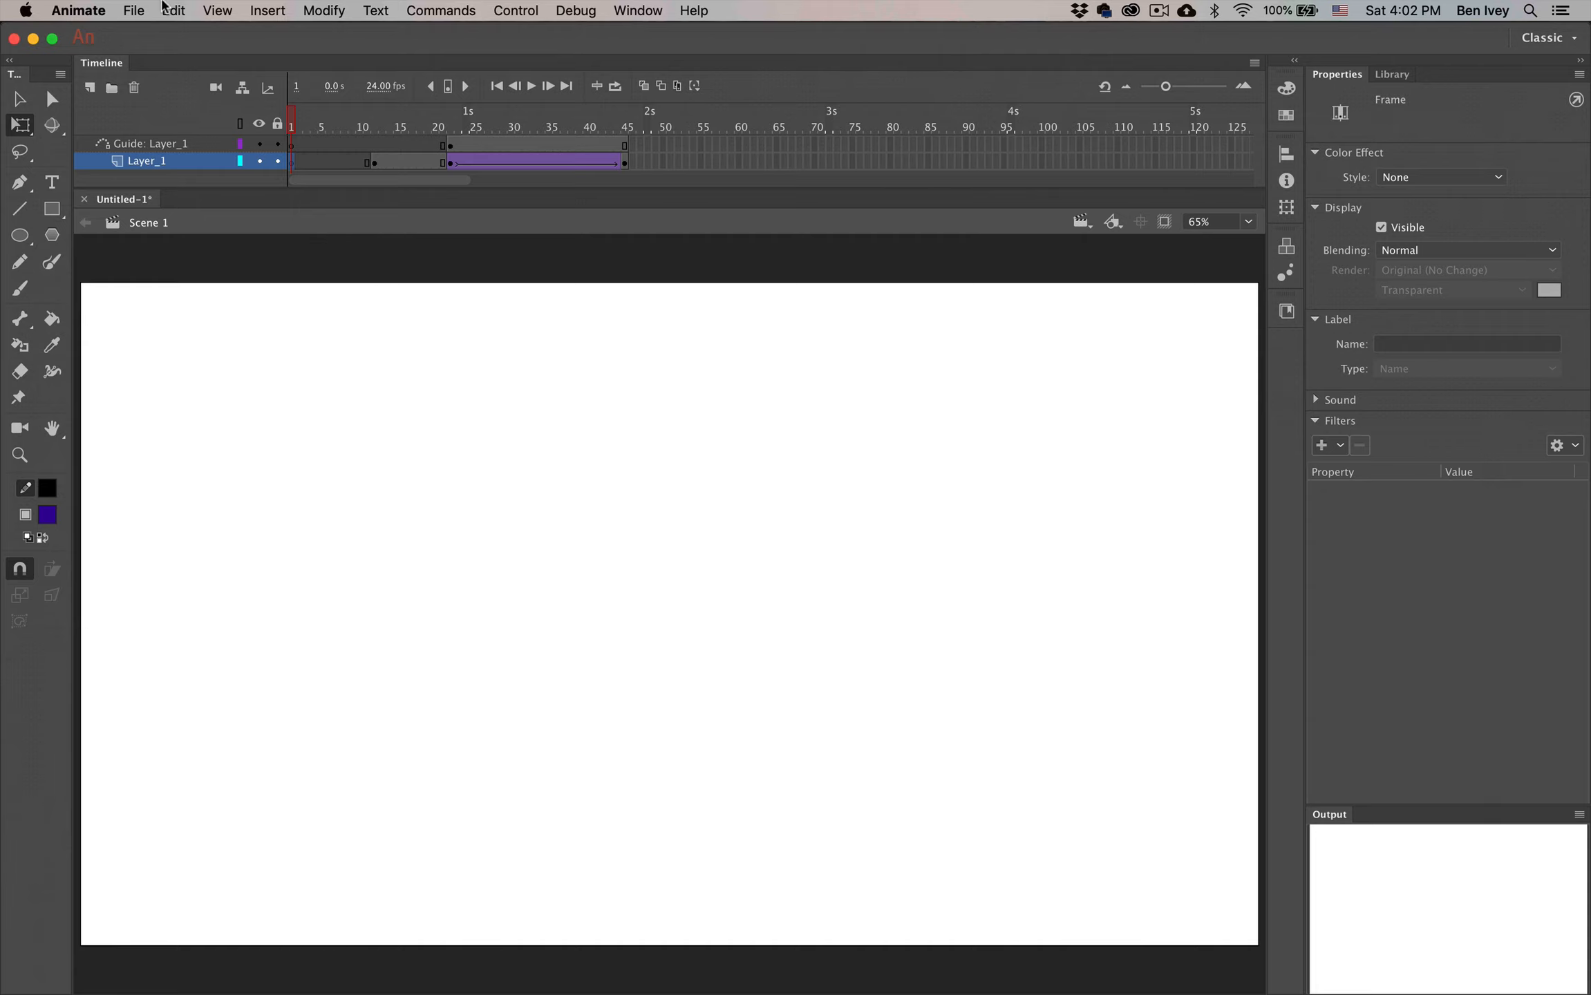
pyautogui.click(302, 14)
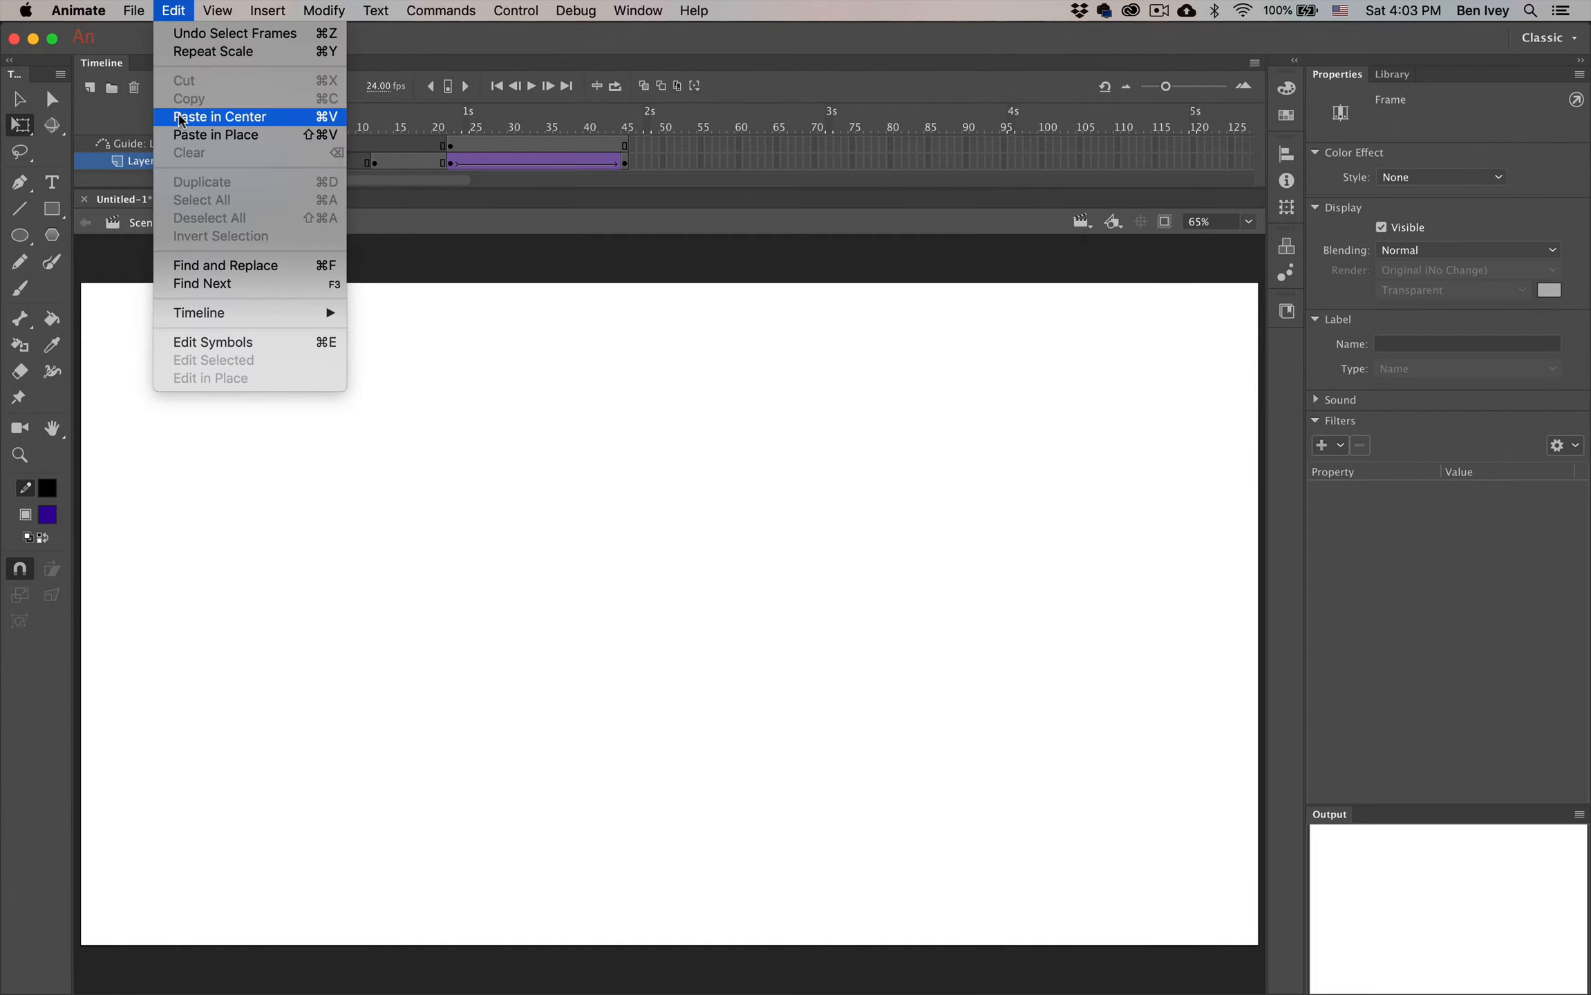
pyautogui.click(207, 135)
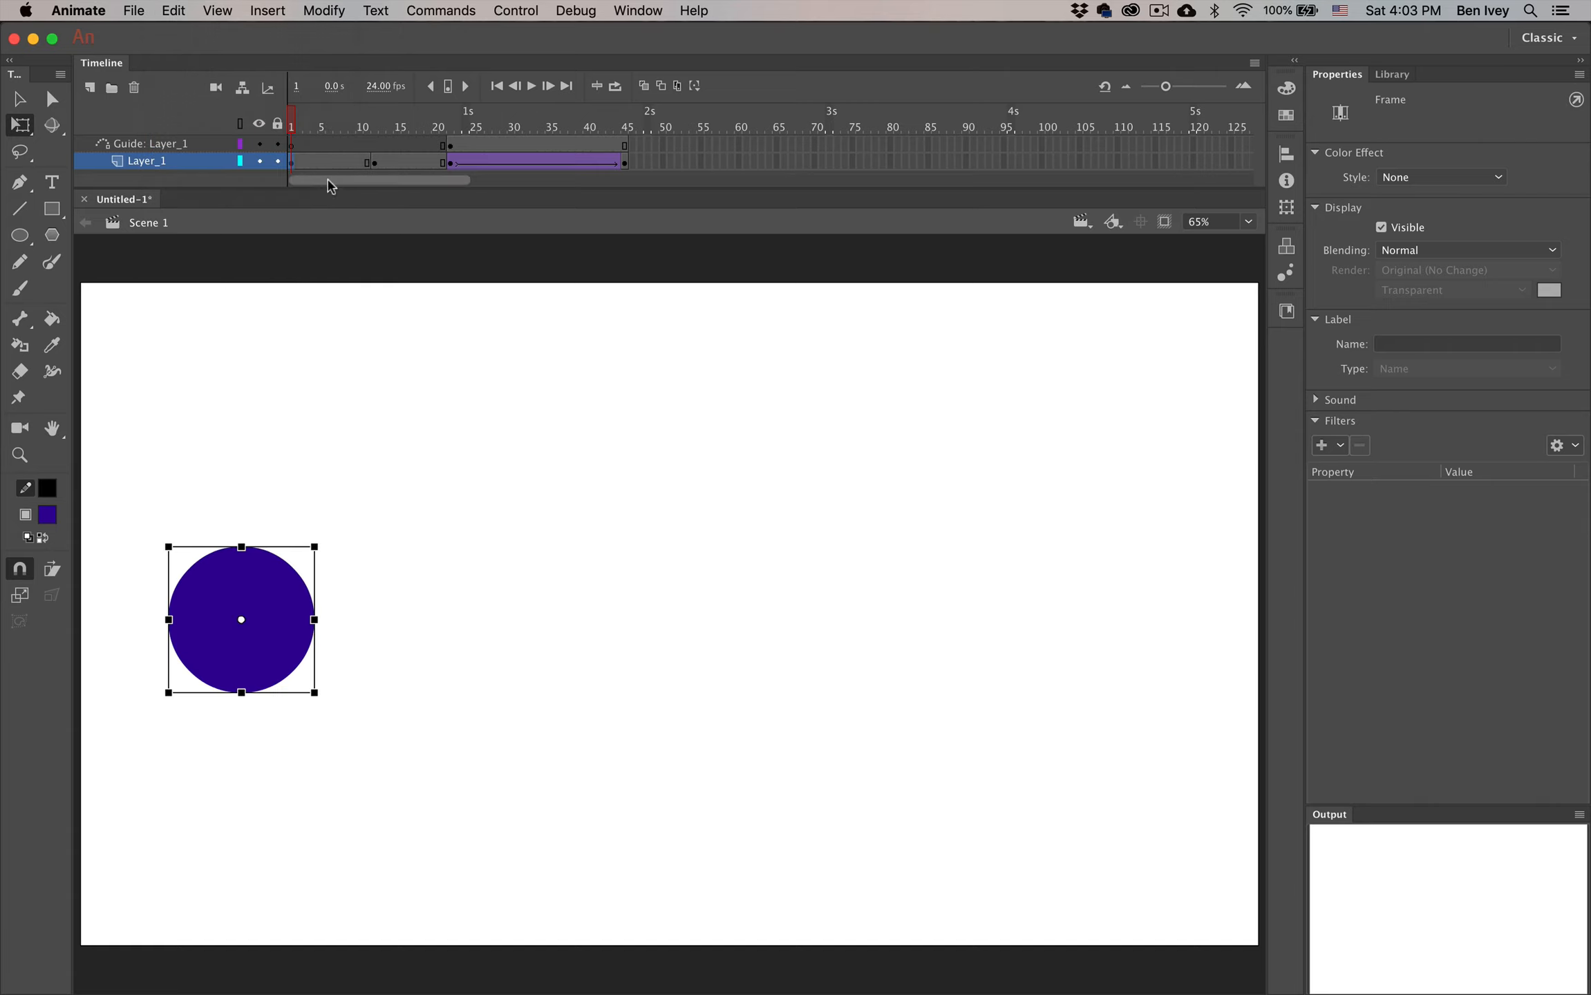
pyautogui.click(284, 323)
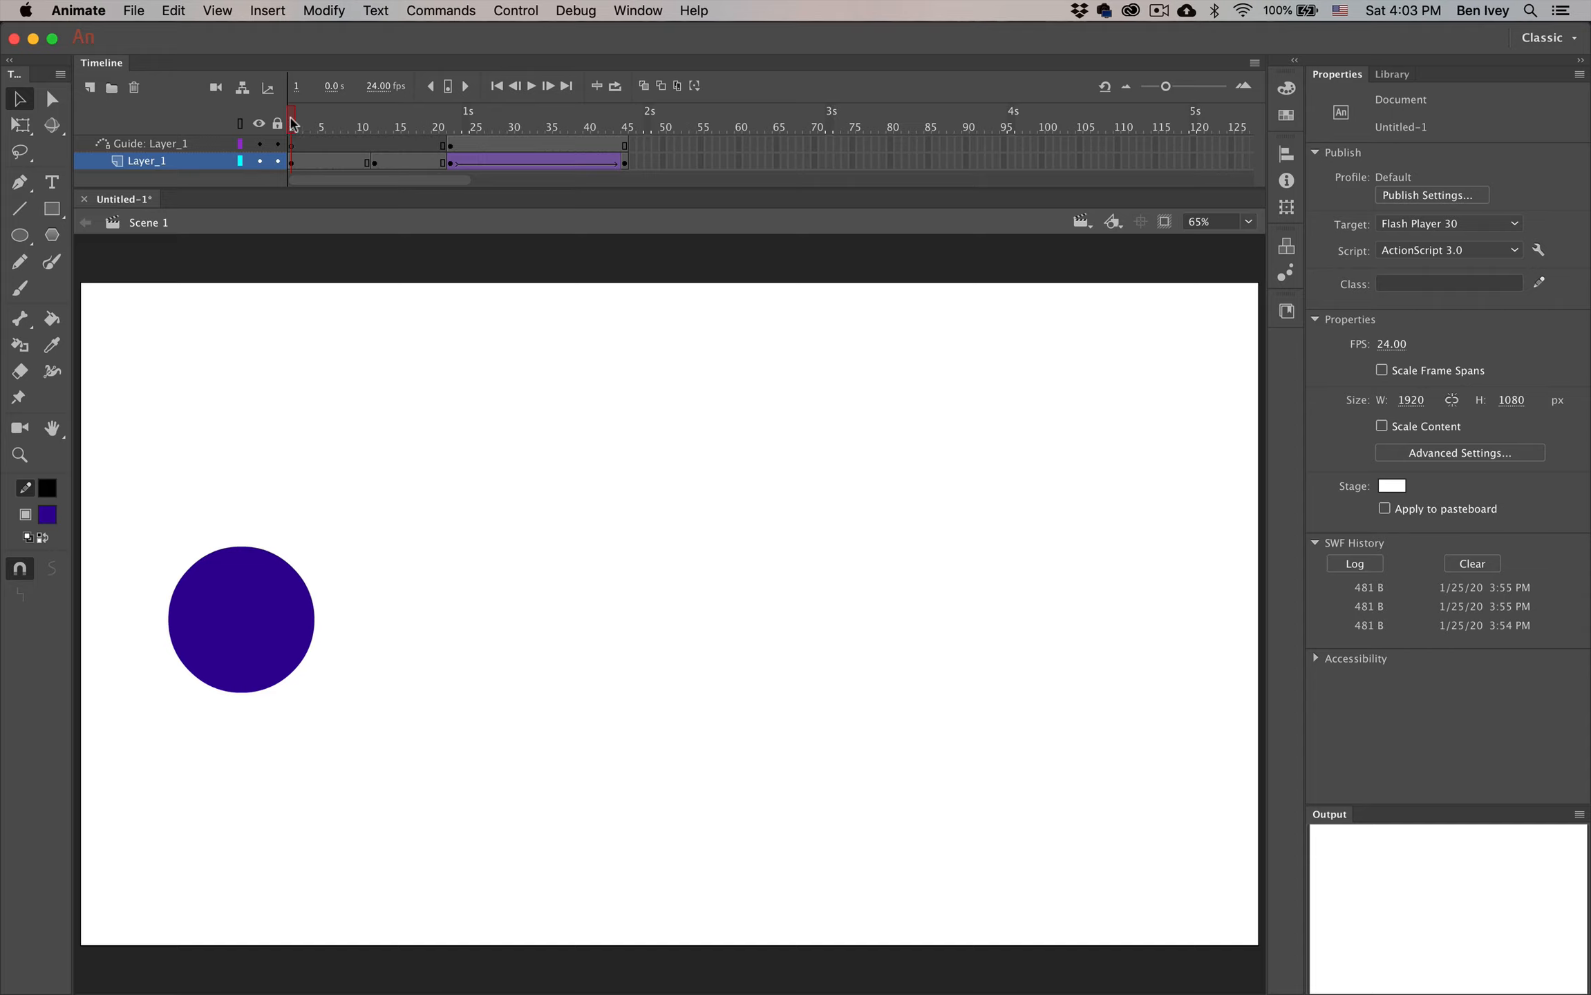
# Create classic tweens on Layer_1 from the frame 1 and frame 12 keyframes
pyautogui.moveTo(294, 130)
pyautogui.mouseDown()
pyautogui.moveTo(631, 137)
pyautogui.moveTo(295, 130)
pyautogui.mouseUp()
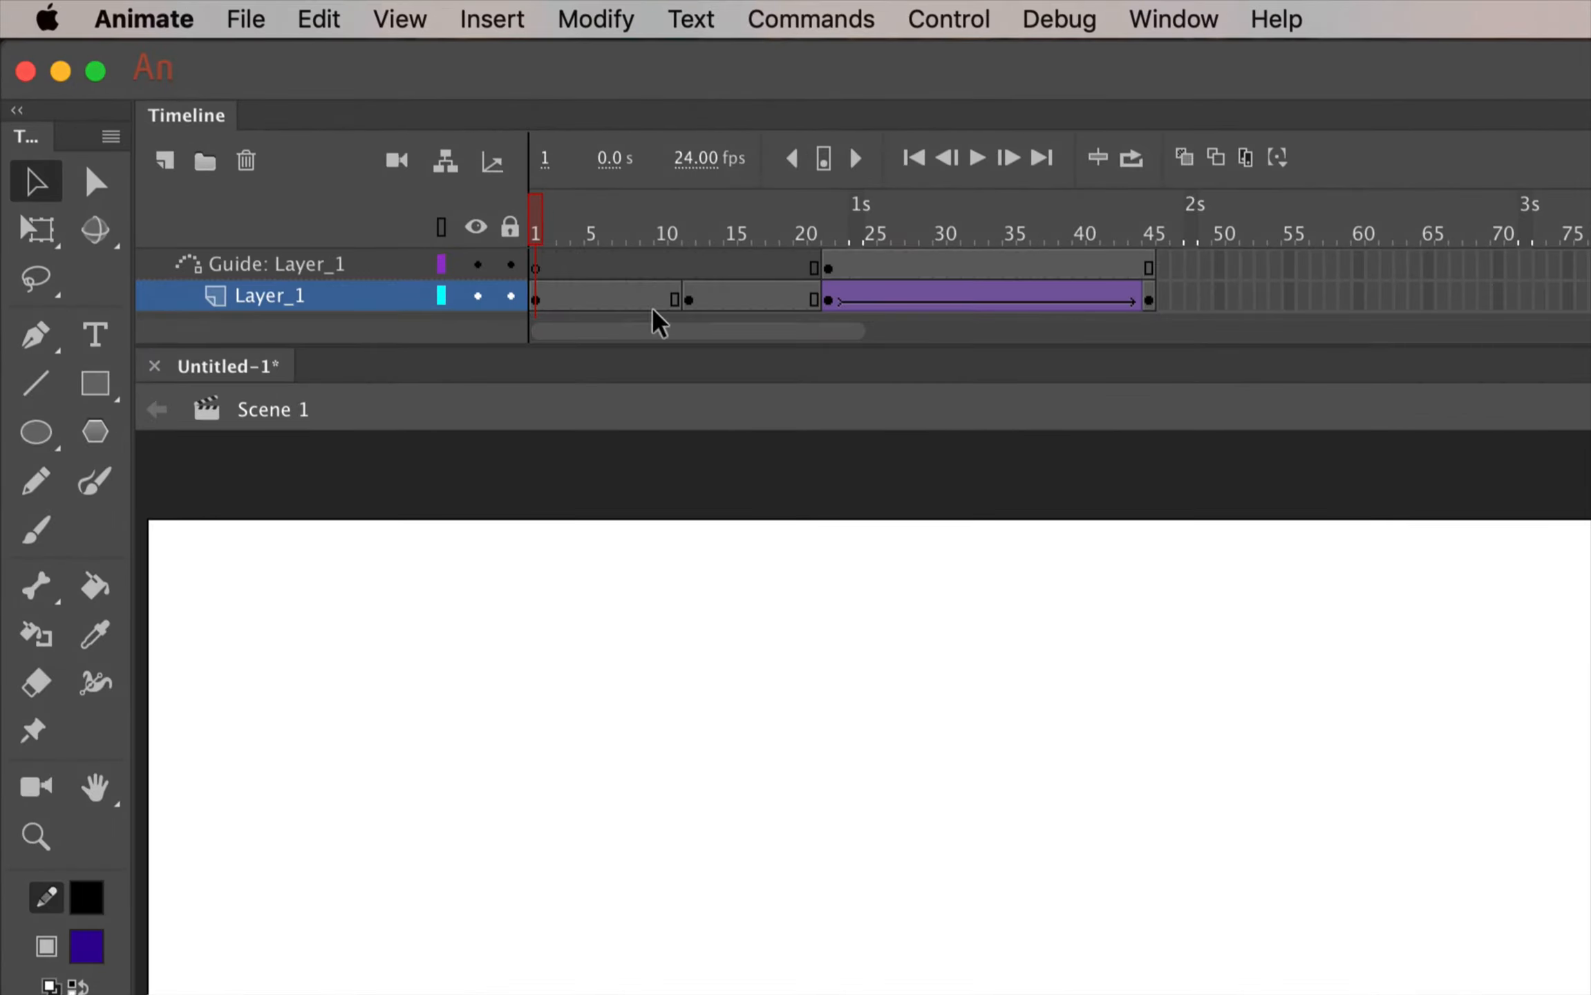
pyautogui.rightClick(539, 307)
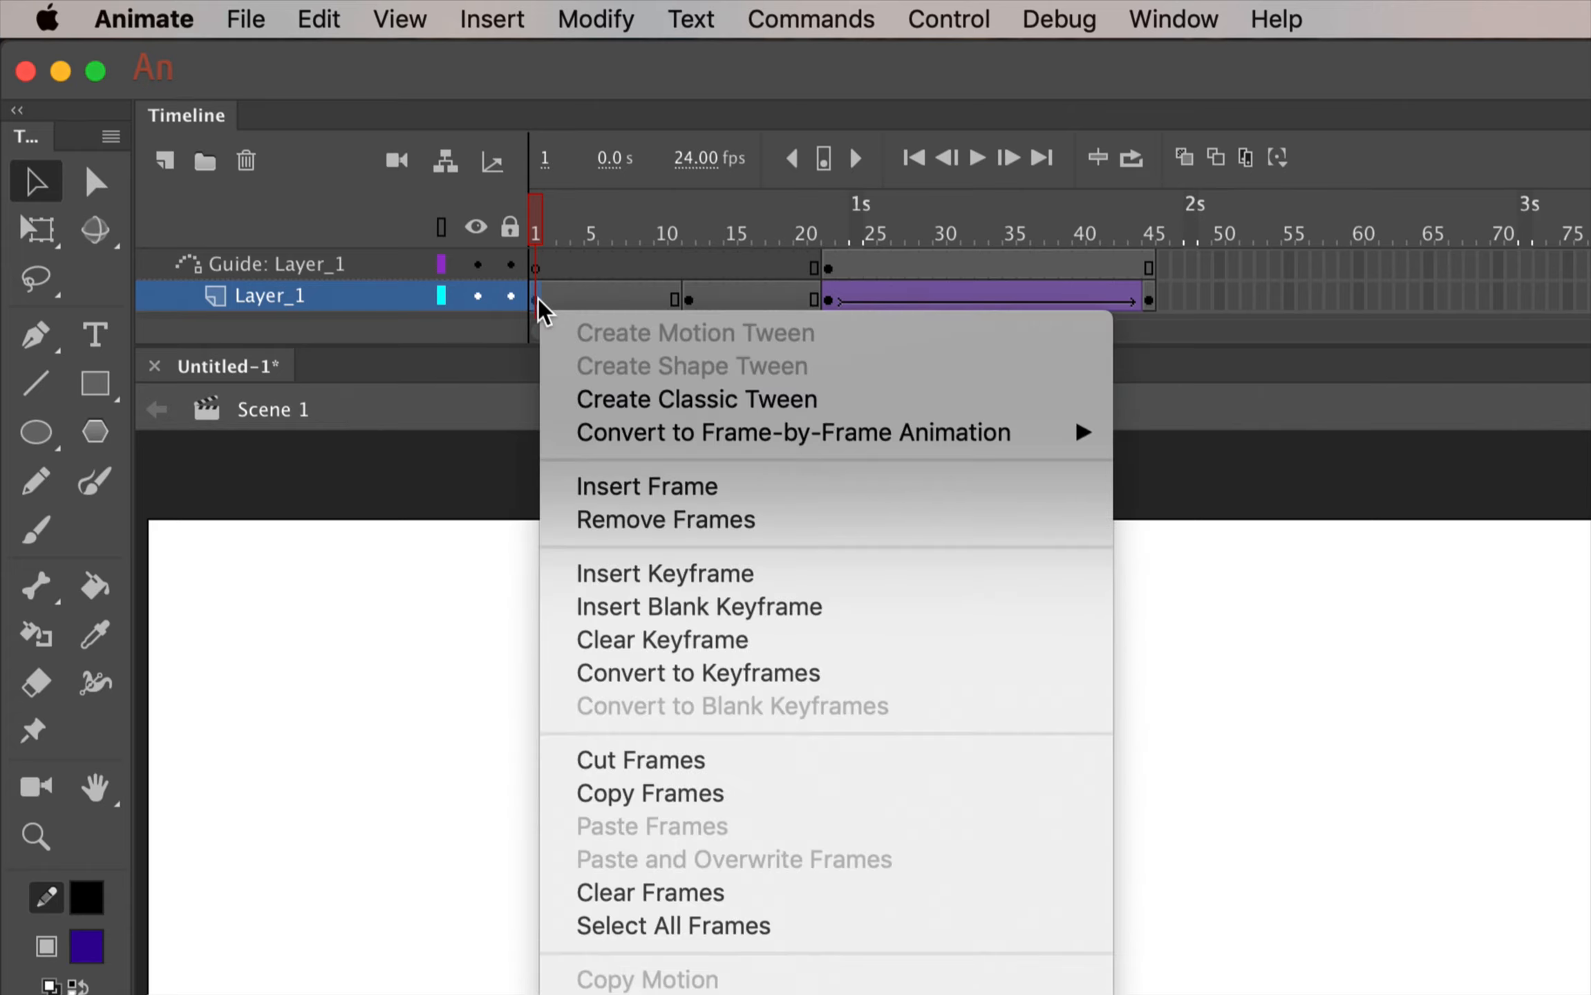
pyautogui.click(611, 399)
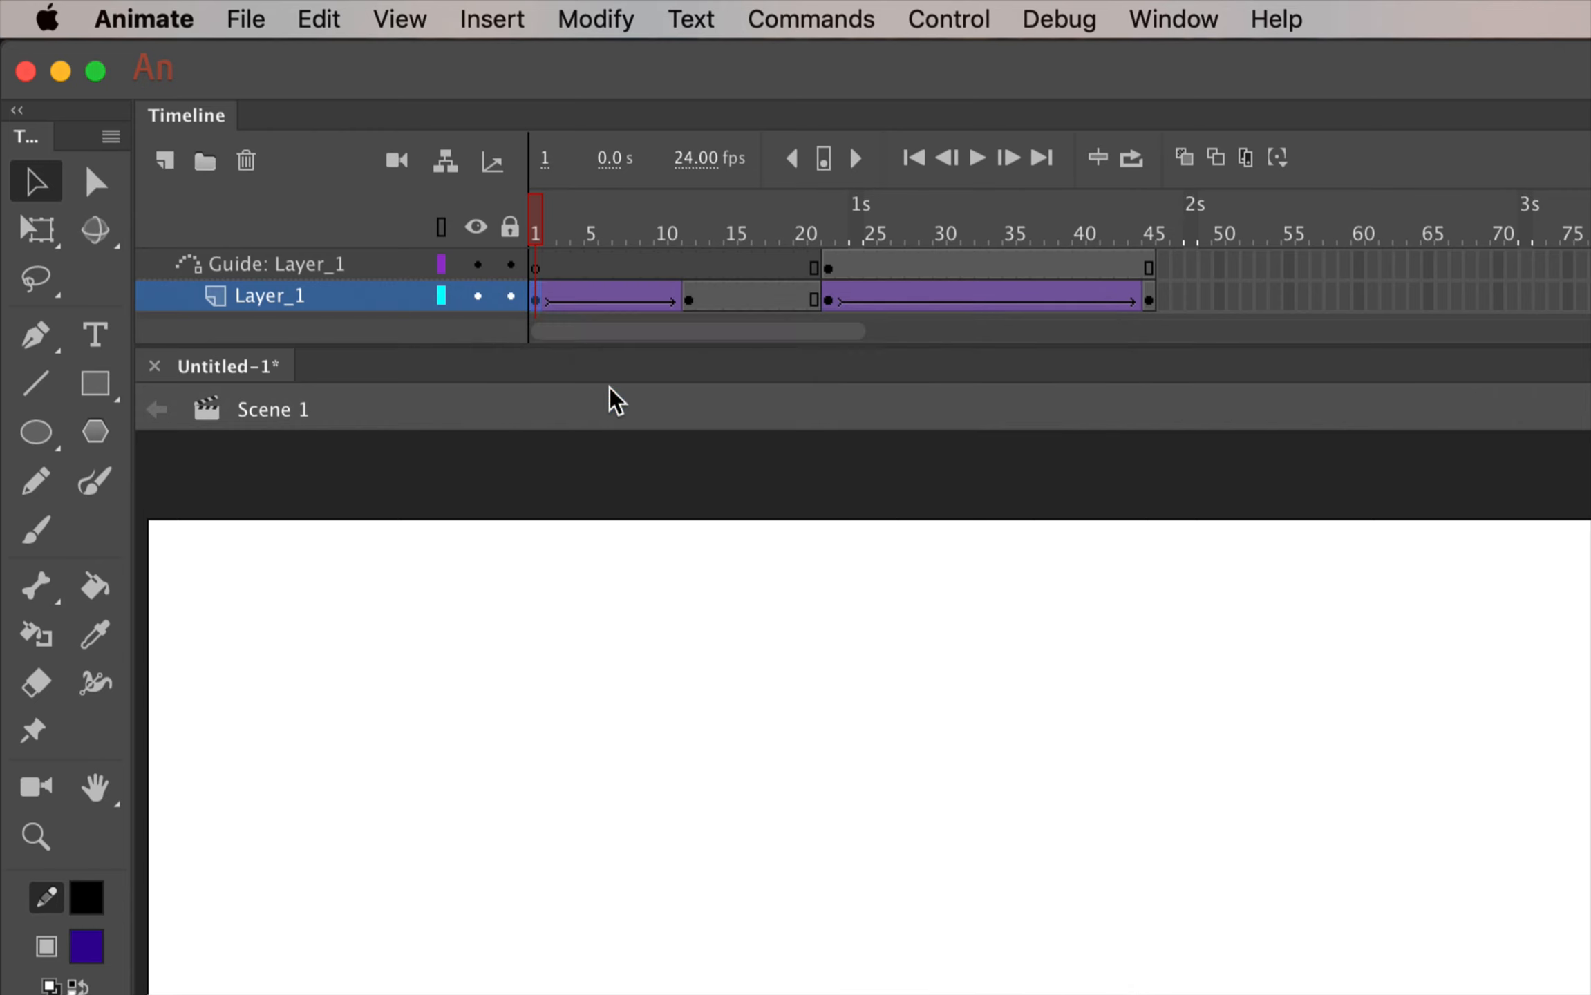
pyautogui.moveTo(536, 234); pyautogui.dragTo(688, 234)
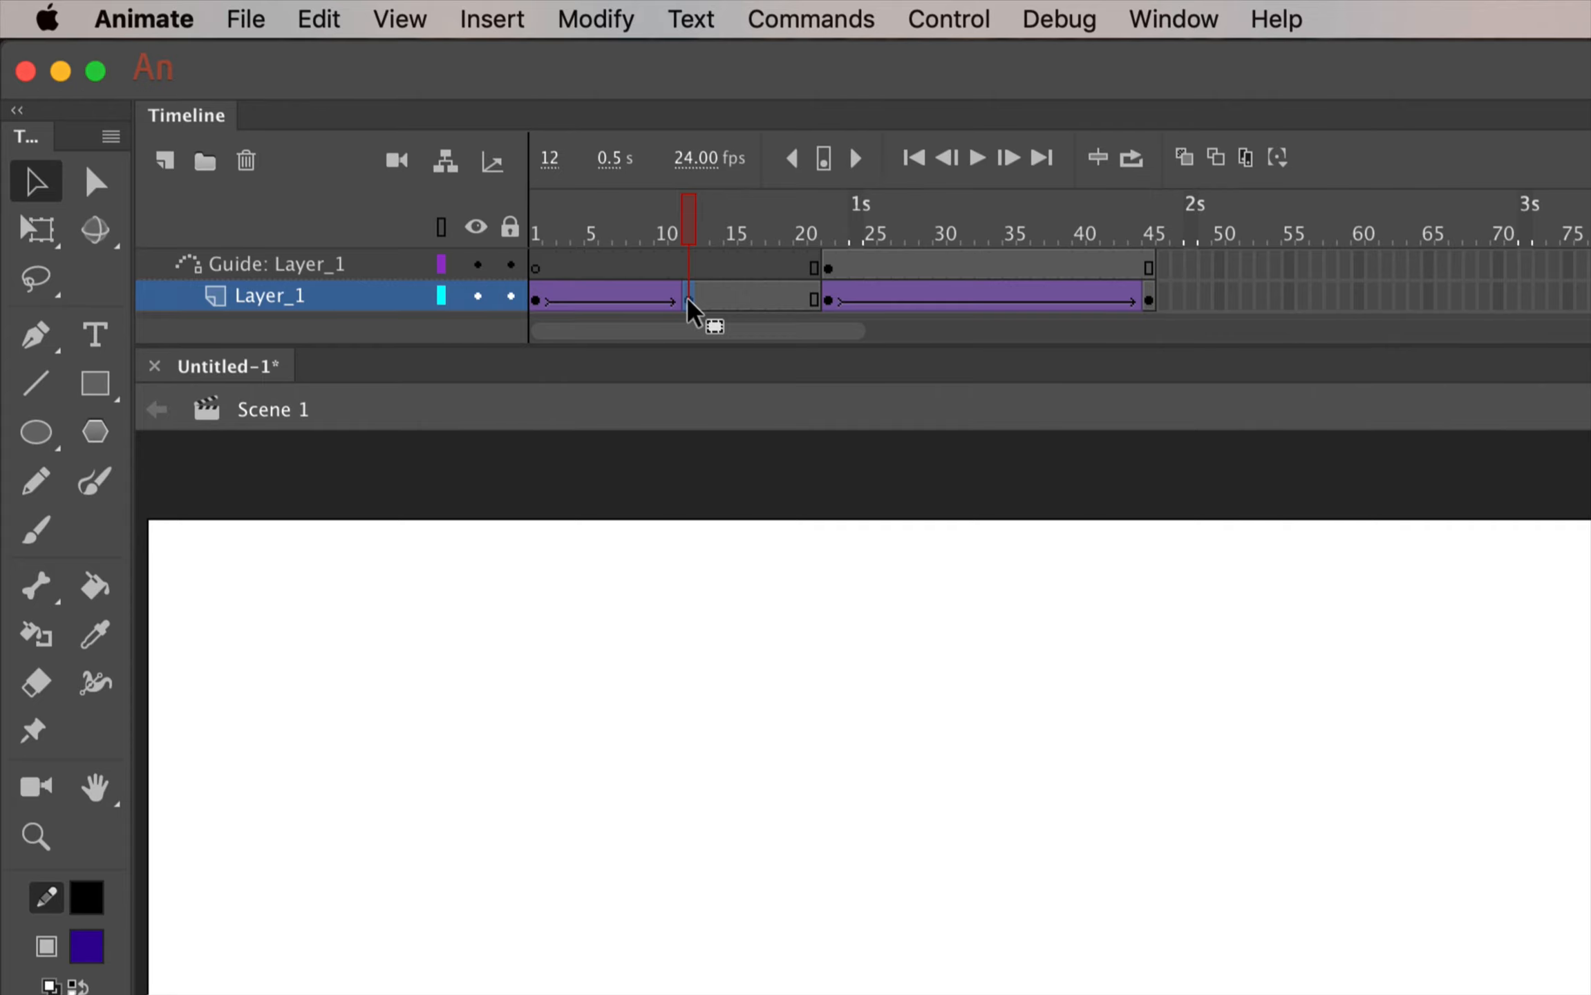
pyautogui.rightClick(687, 304)
pyautogui.click(771, 398)
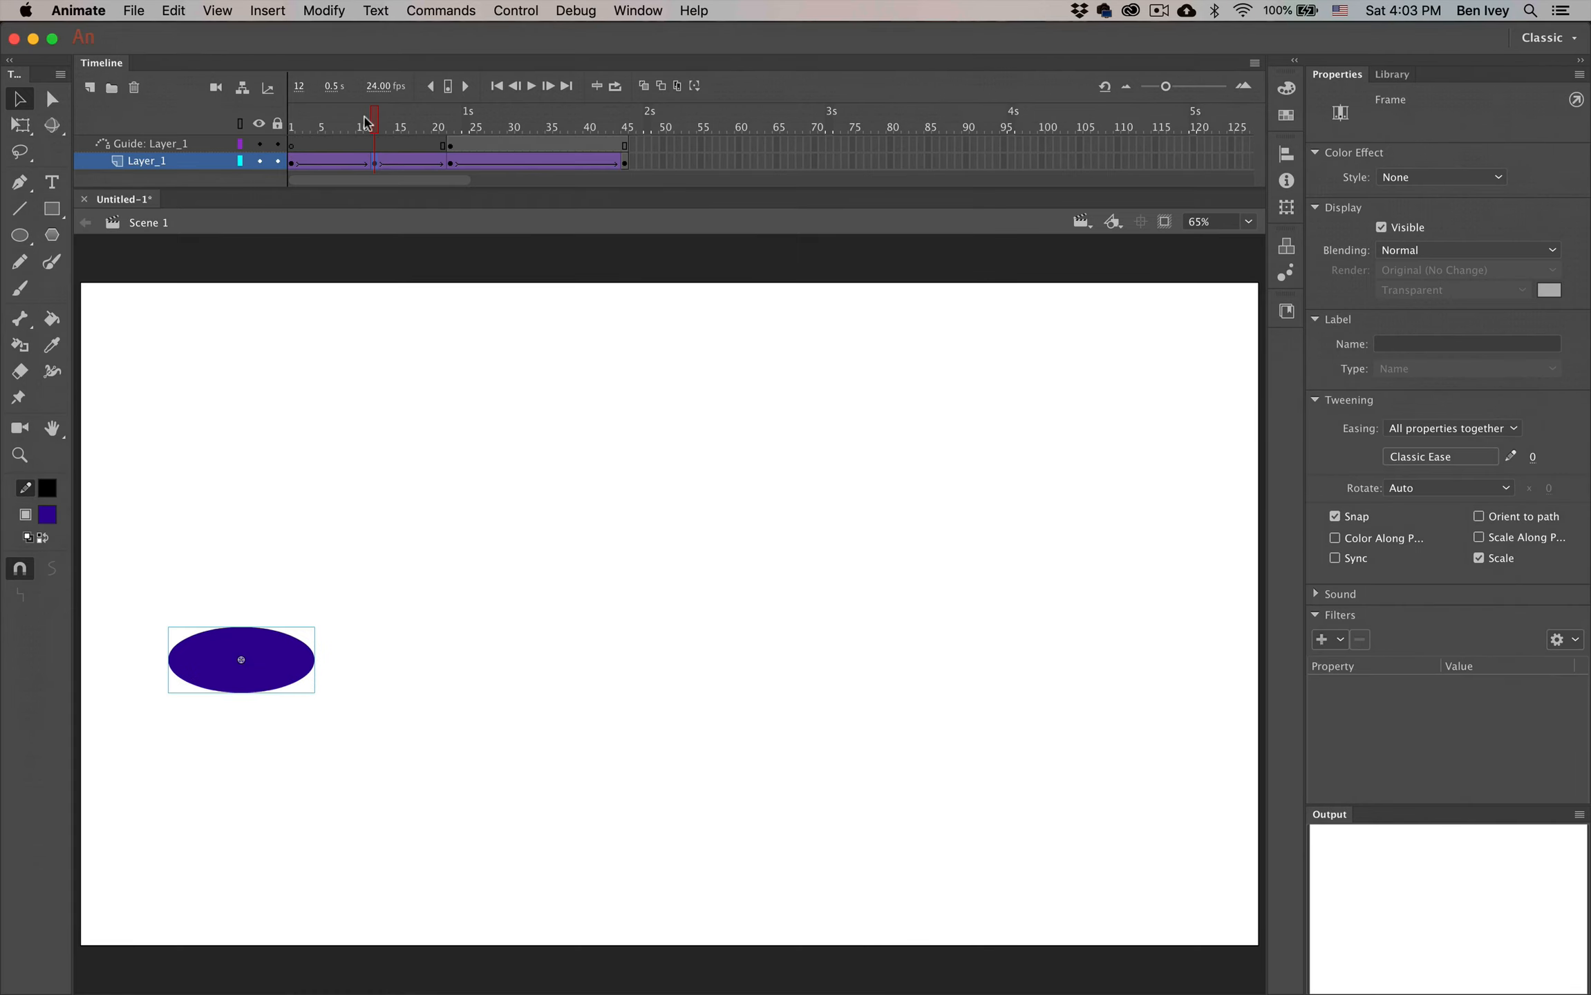
# Scrub through the squash tweens, and move Layer_1's squashed-ball keyframe to frame 17
pyautogui.moveTo(687, 223); pyautogui.dragTo(543, 223)
pyautogui.moveTo(296, 121); pyautogui.dragTo(263, 104)
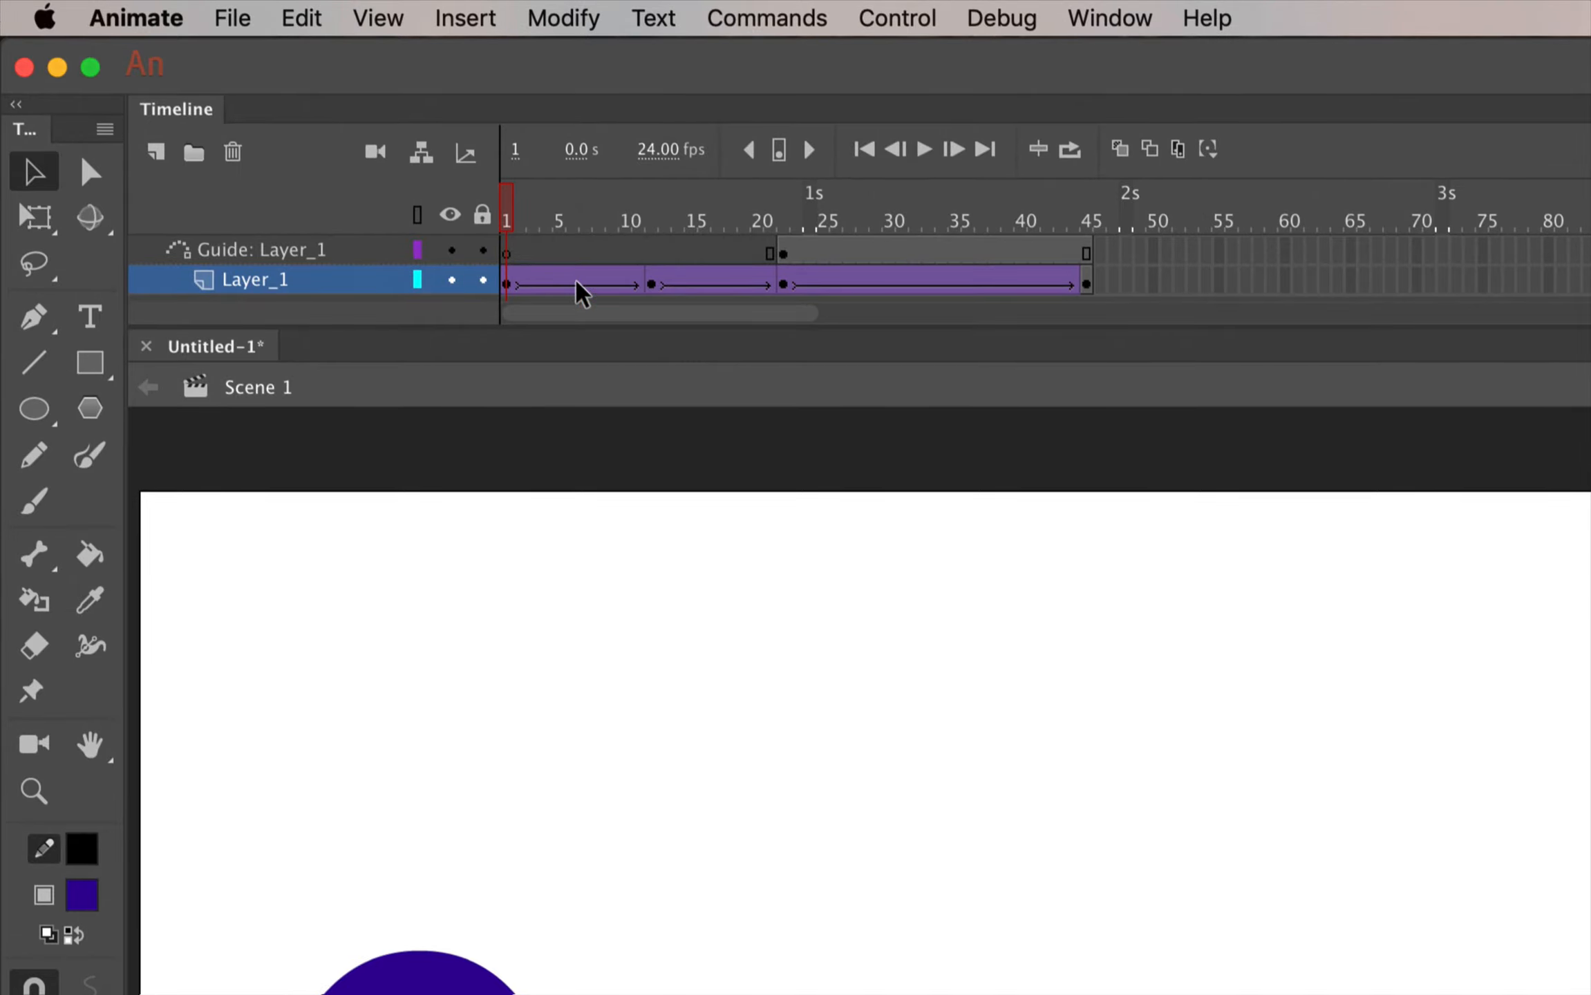
pyautogui.click(654, 284)
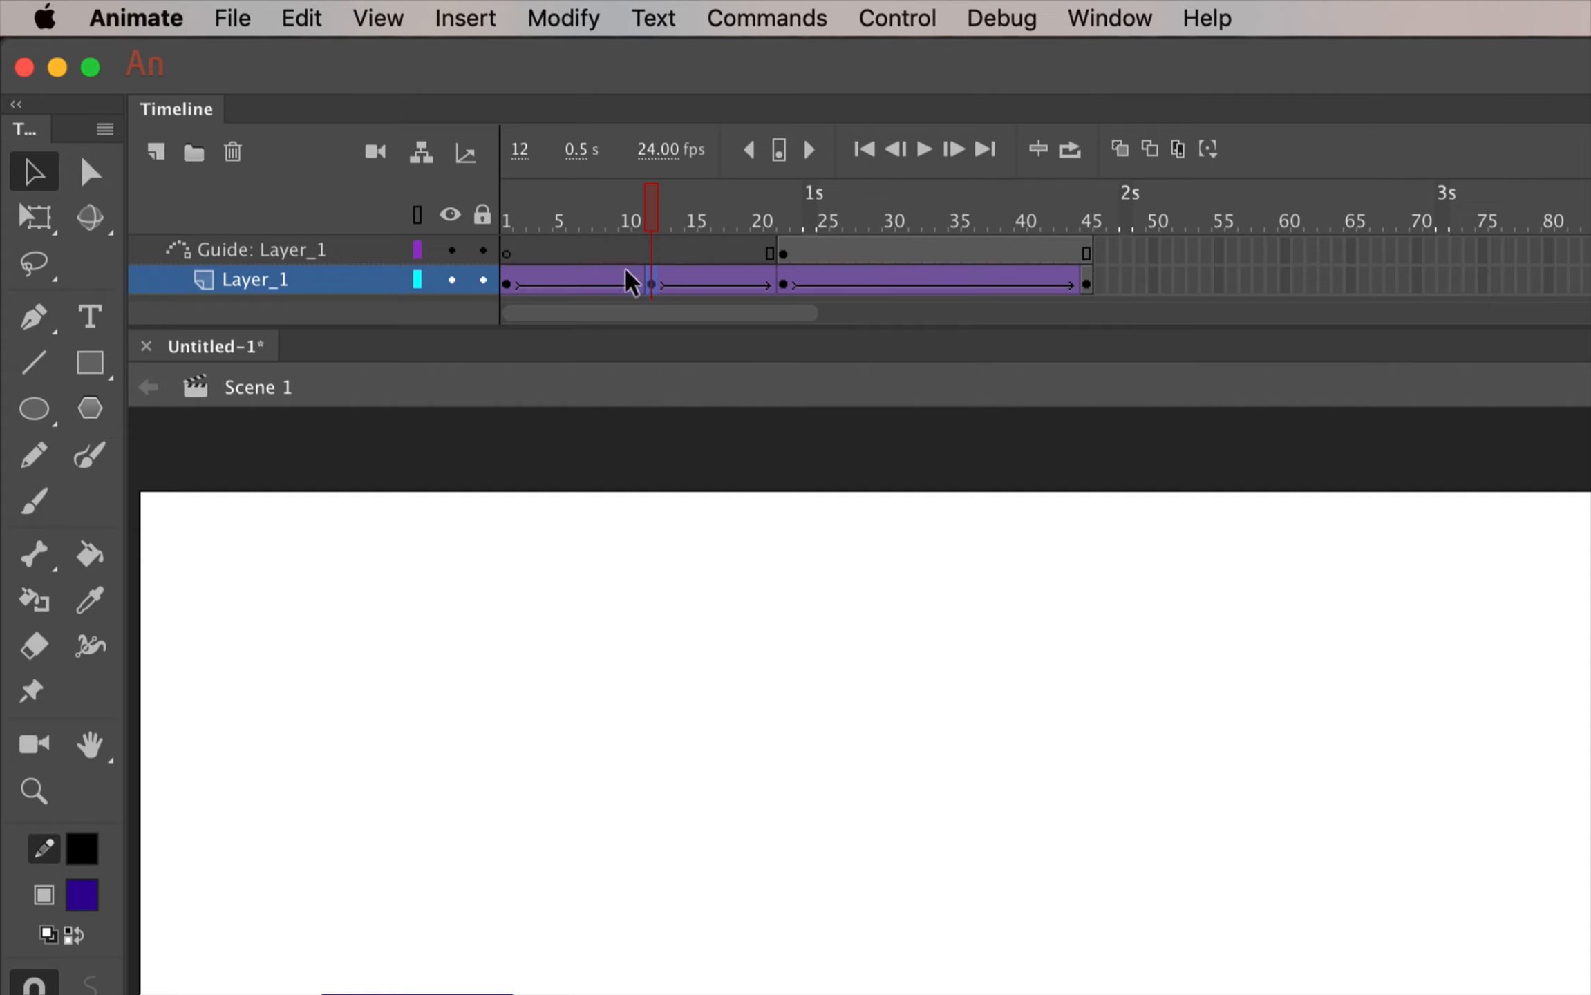
pyautogui.moveTo(656, 283); pyautogui.dragTo(718, 285)
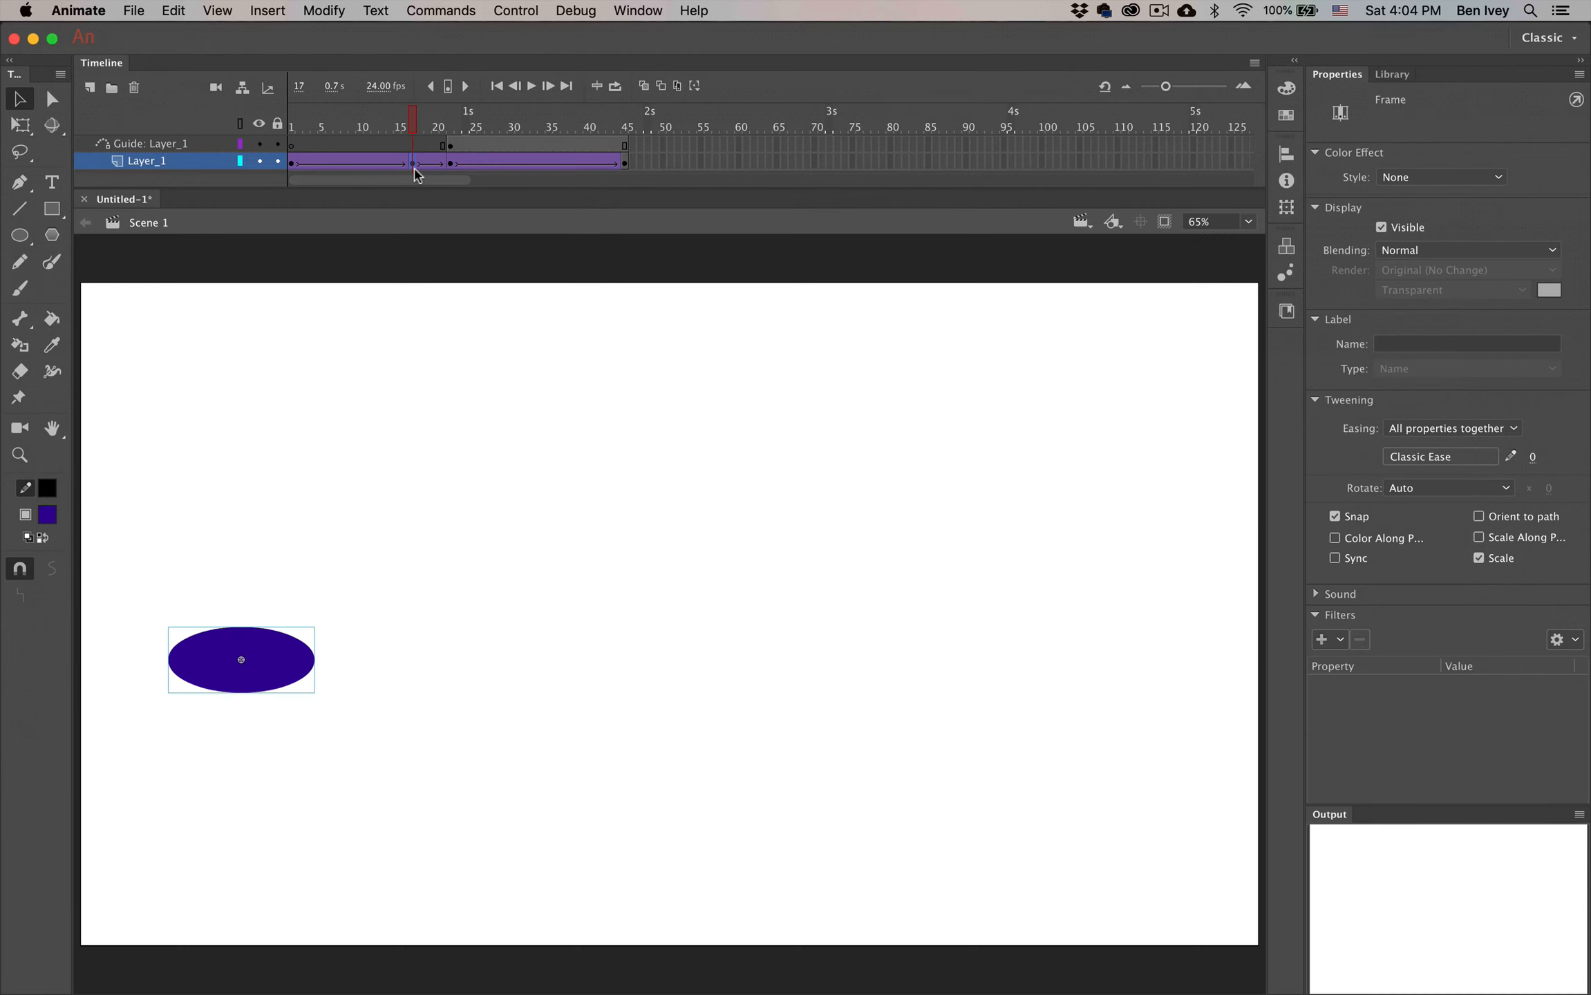
# Test the movie, close the preview, and move Layer_1's squashed-ball keyframe to frame 18
pyautogui.press('super+Return')
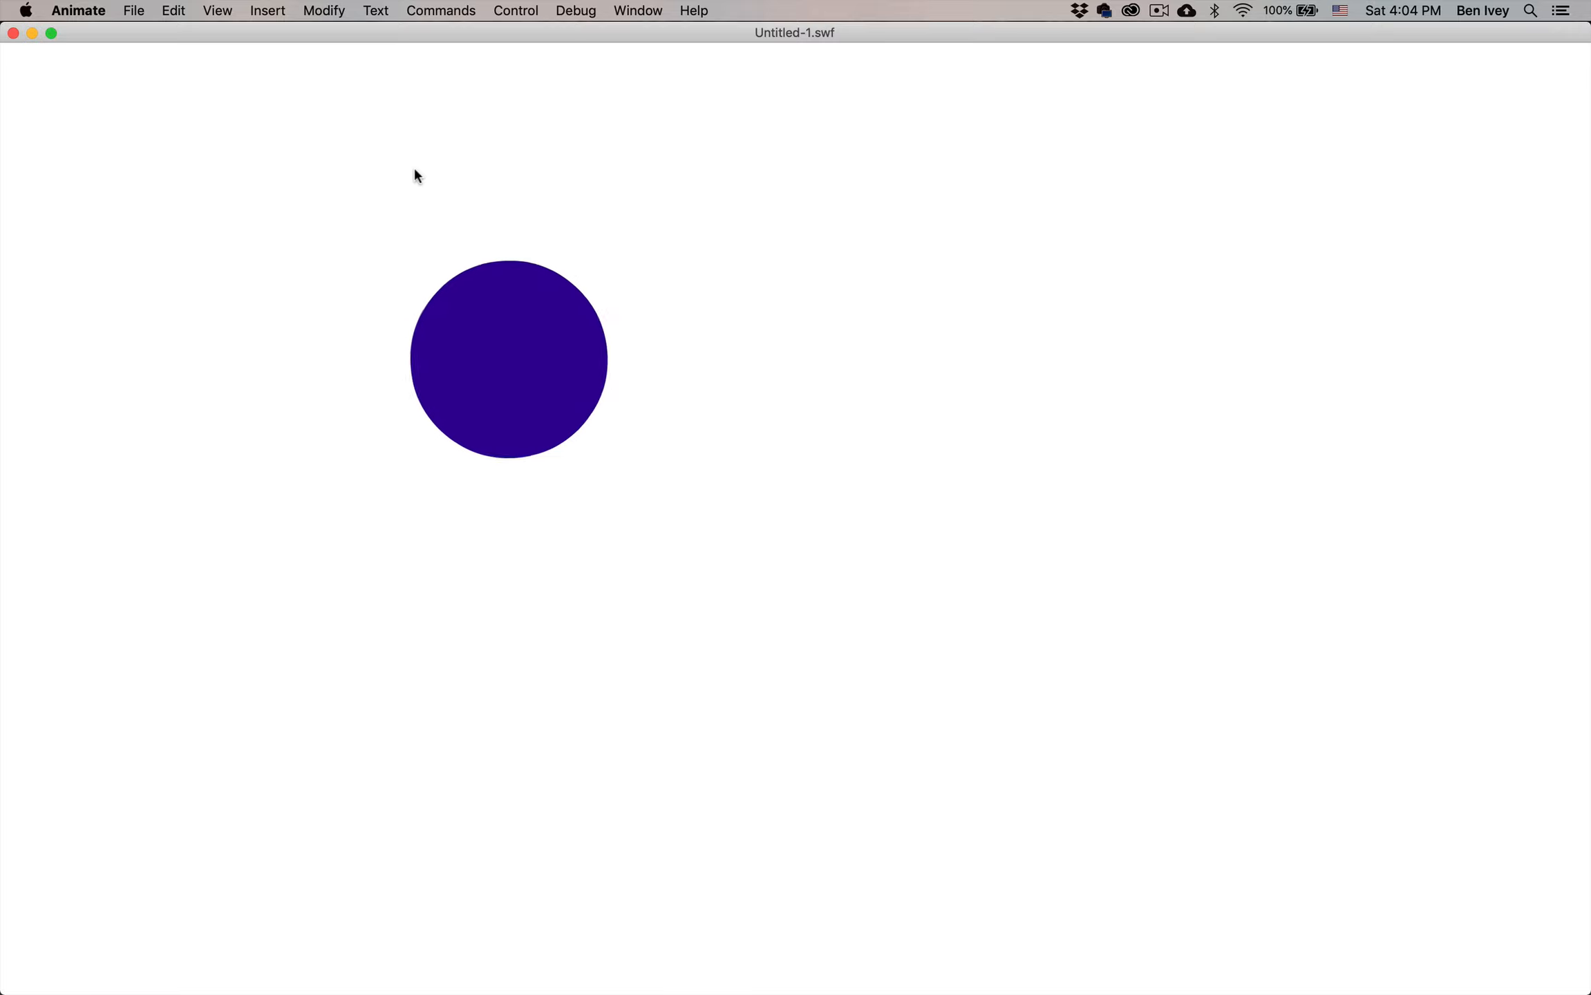
pyautogui.click(13, 34)
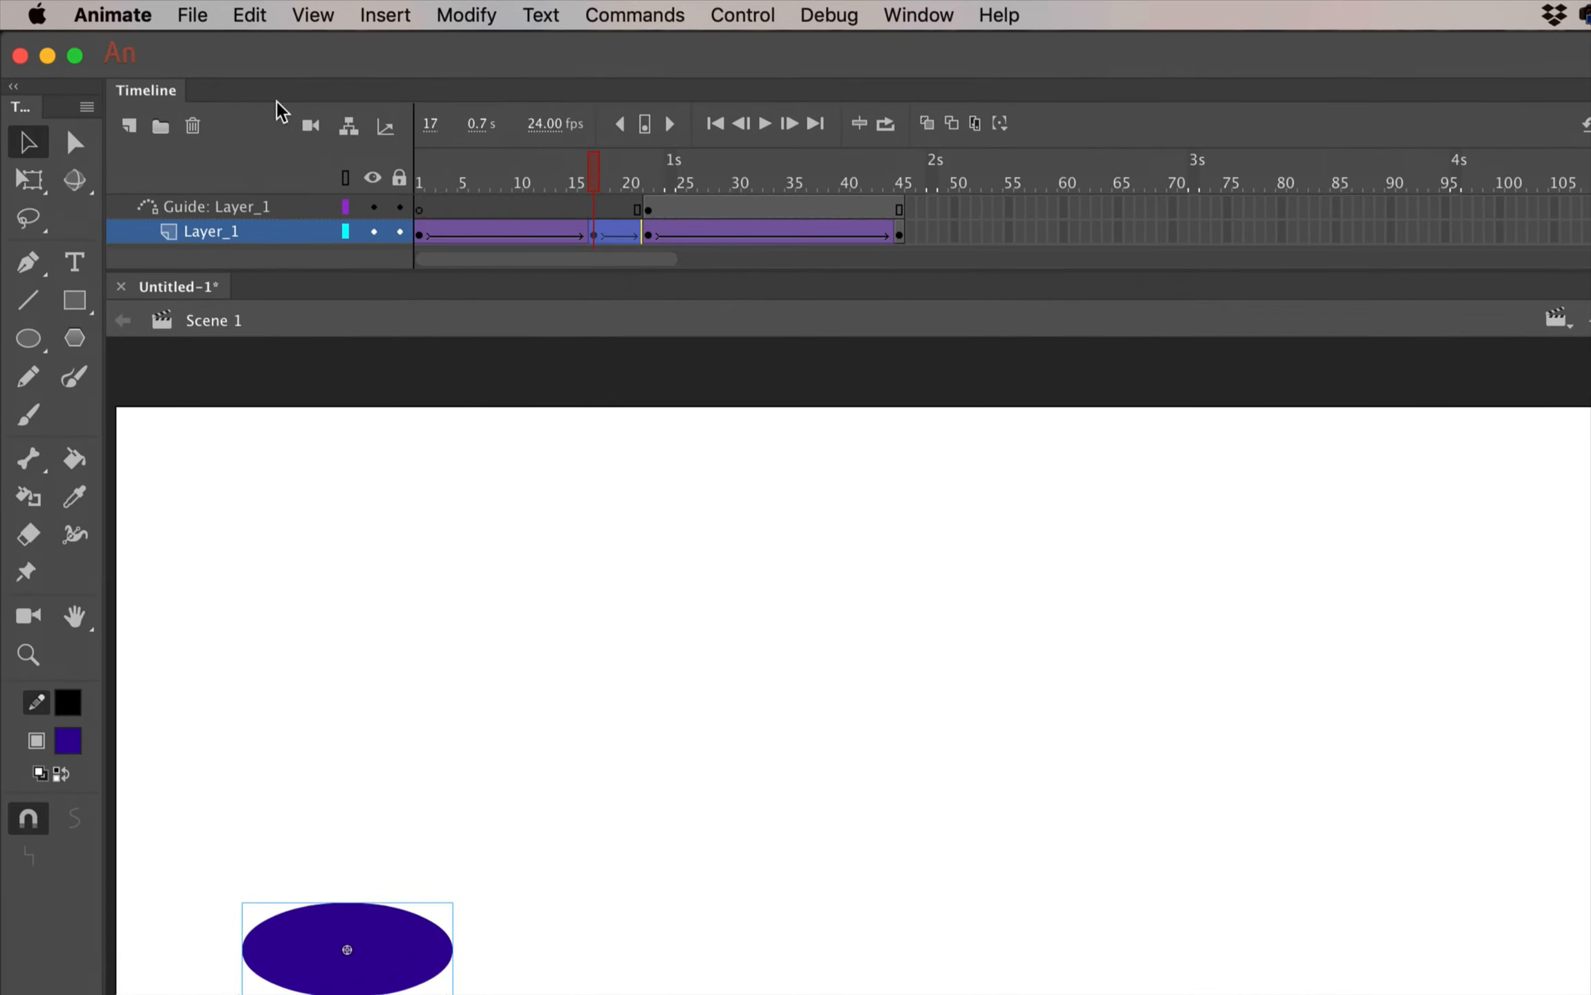
pyautogui.click(639, 235)
pyautogui.moveTo(606, 238)
pyautogui.mouseDown()
pyautogui.moveTo(543, 242)
pyautogui.moveTo(608, 242)
pyautogui.mouseUp()
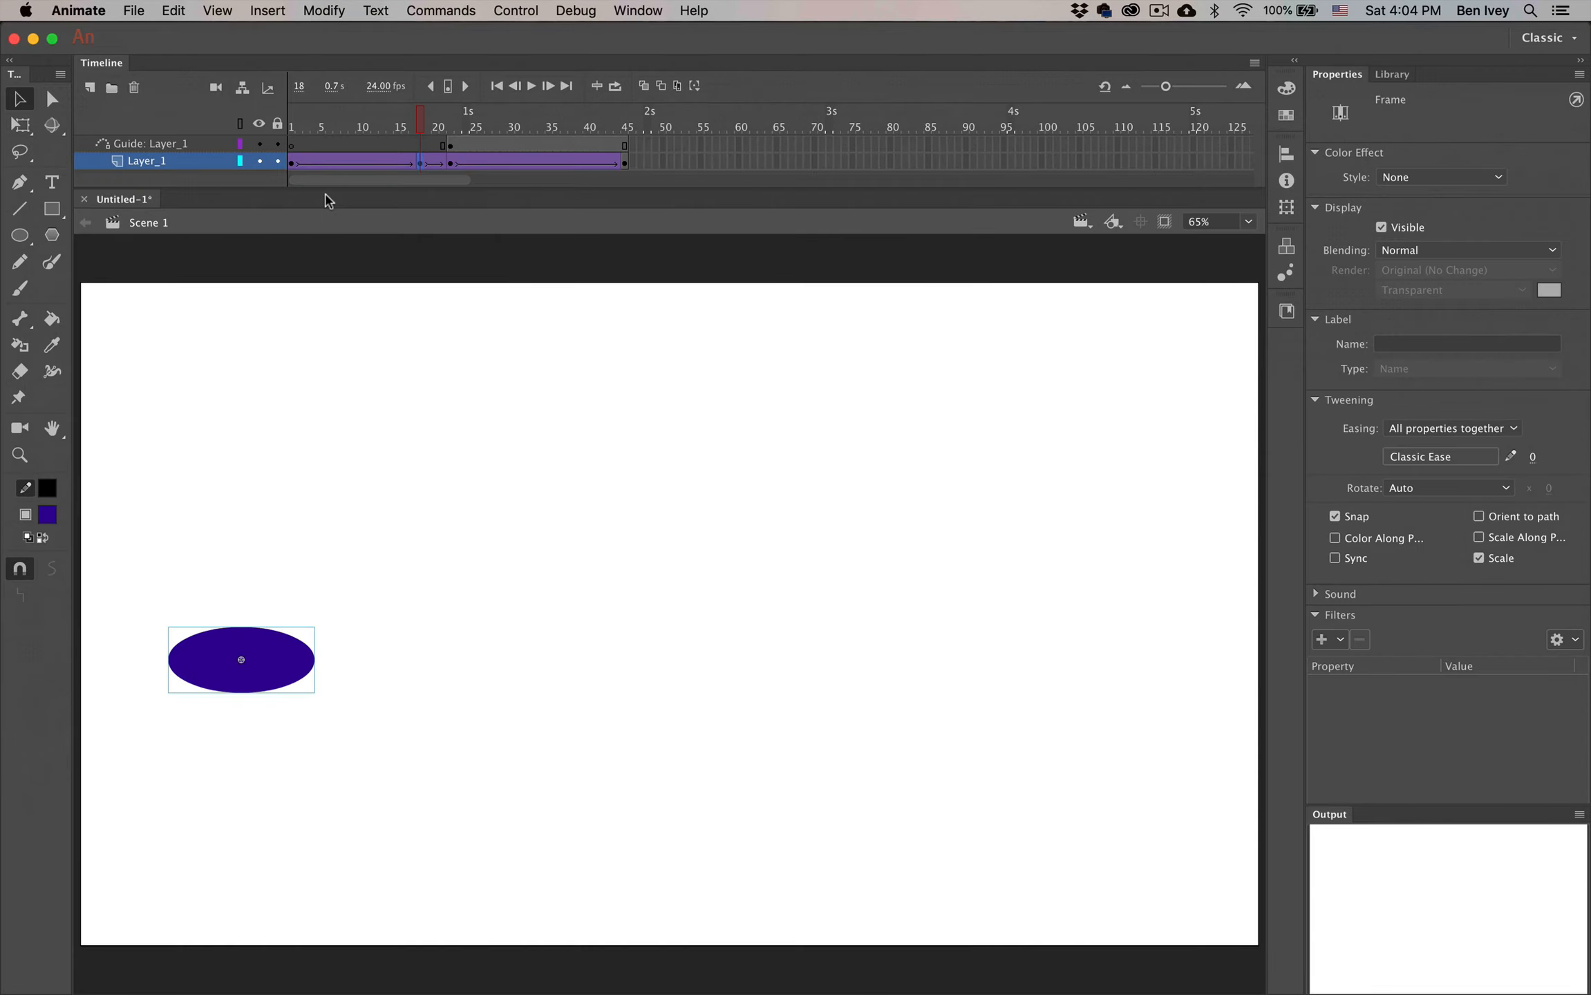
# Apply the Quart Ease Out to Layer_1's tween starting at frame 1, testing the movie before and after the change
pyautogui.press('super+Return')
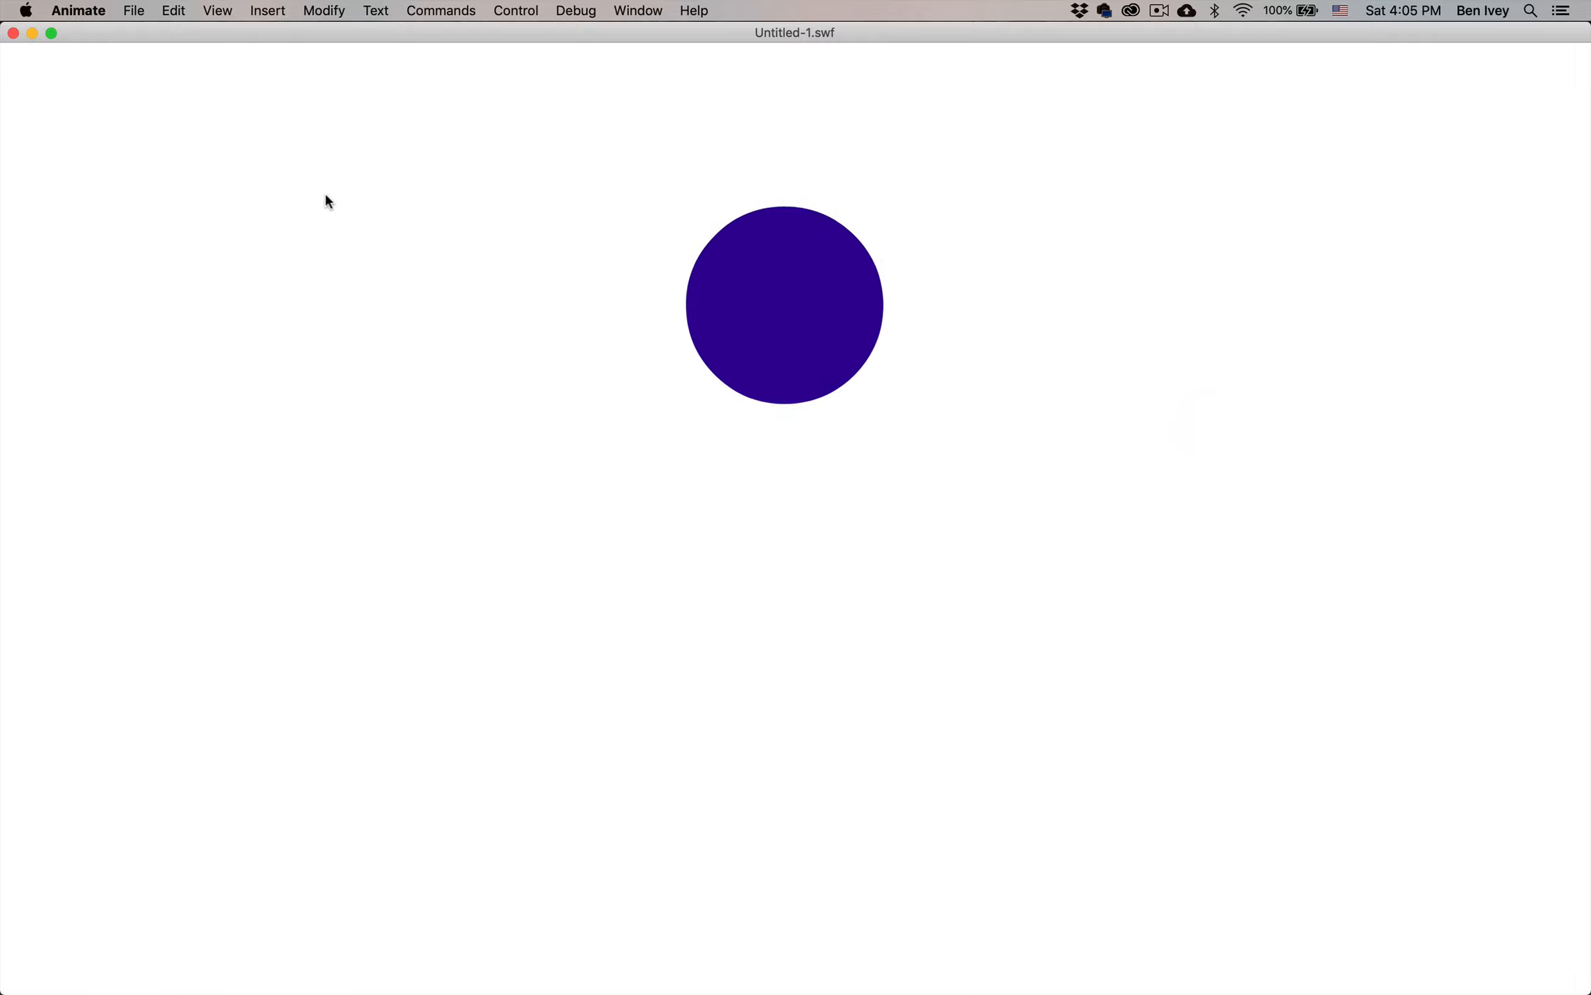
pyautogui.press('super+w')
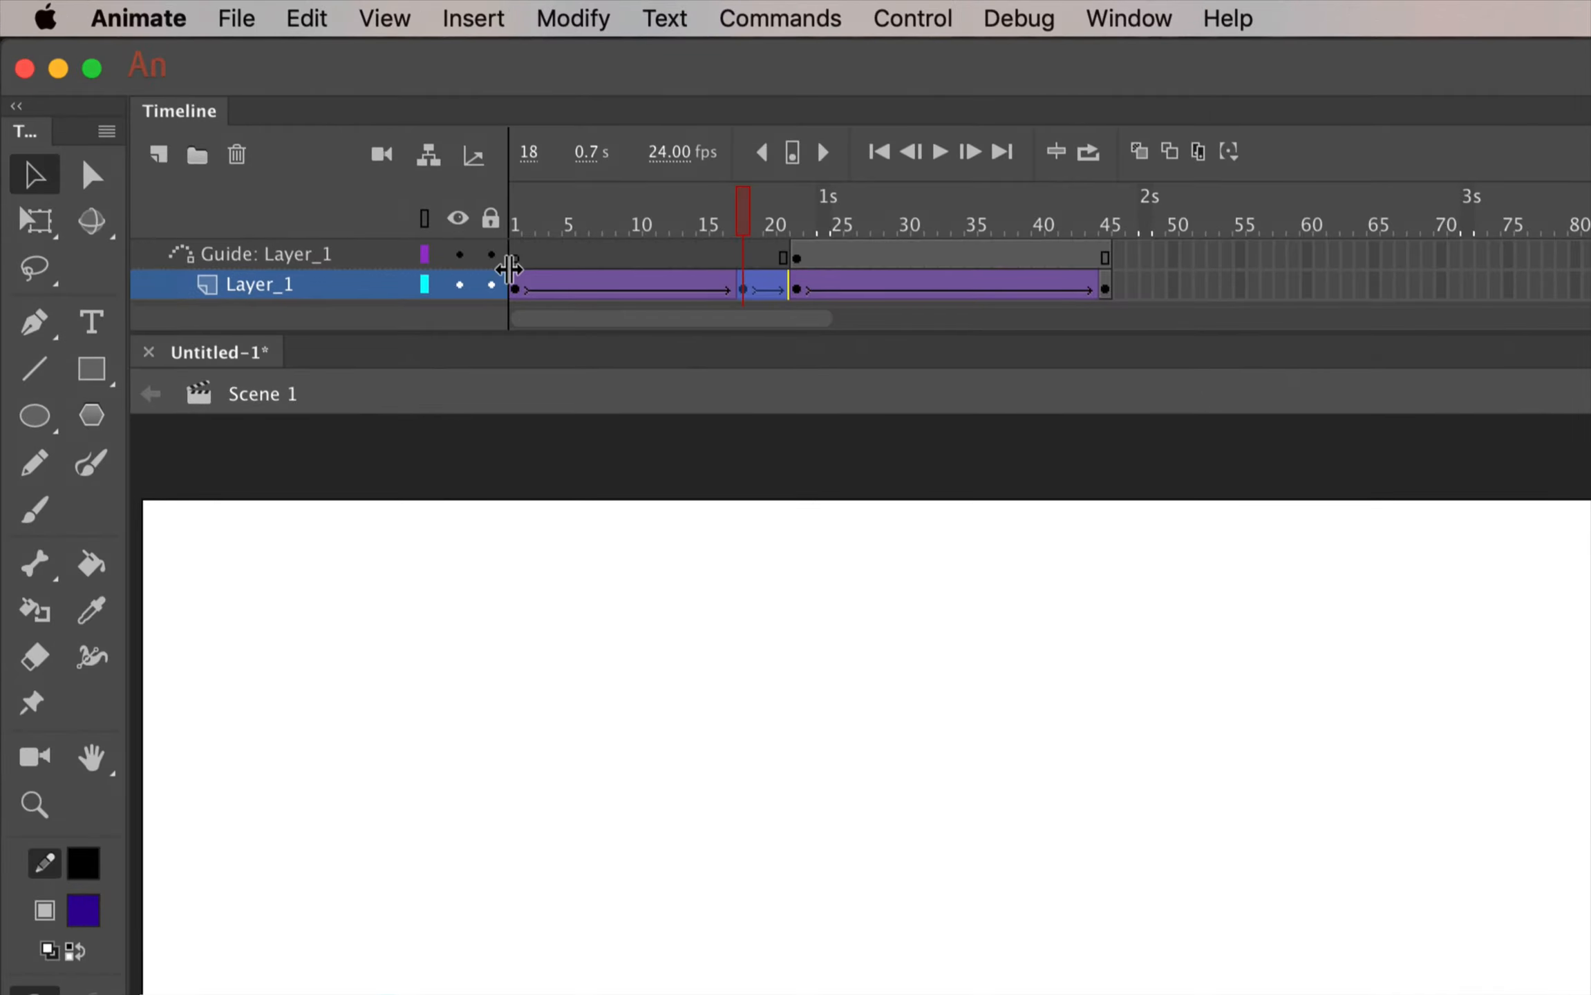
pyautogui.click(515, 294)
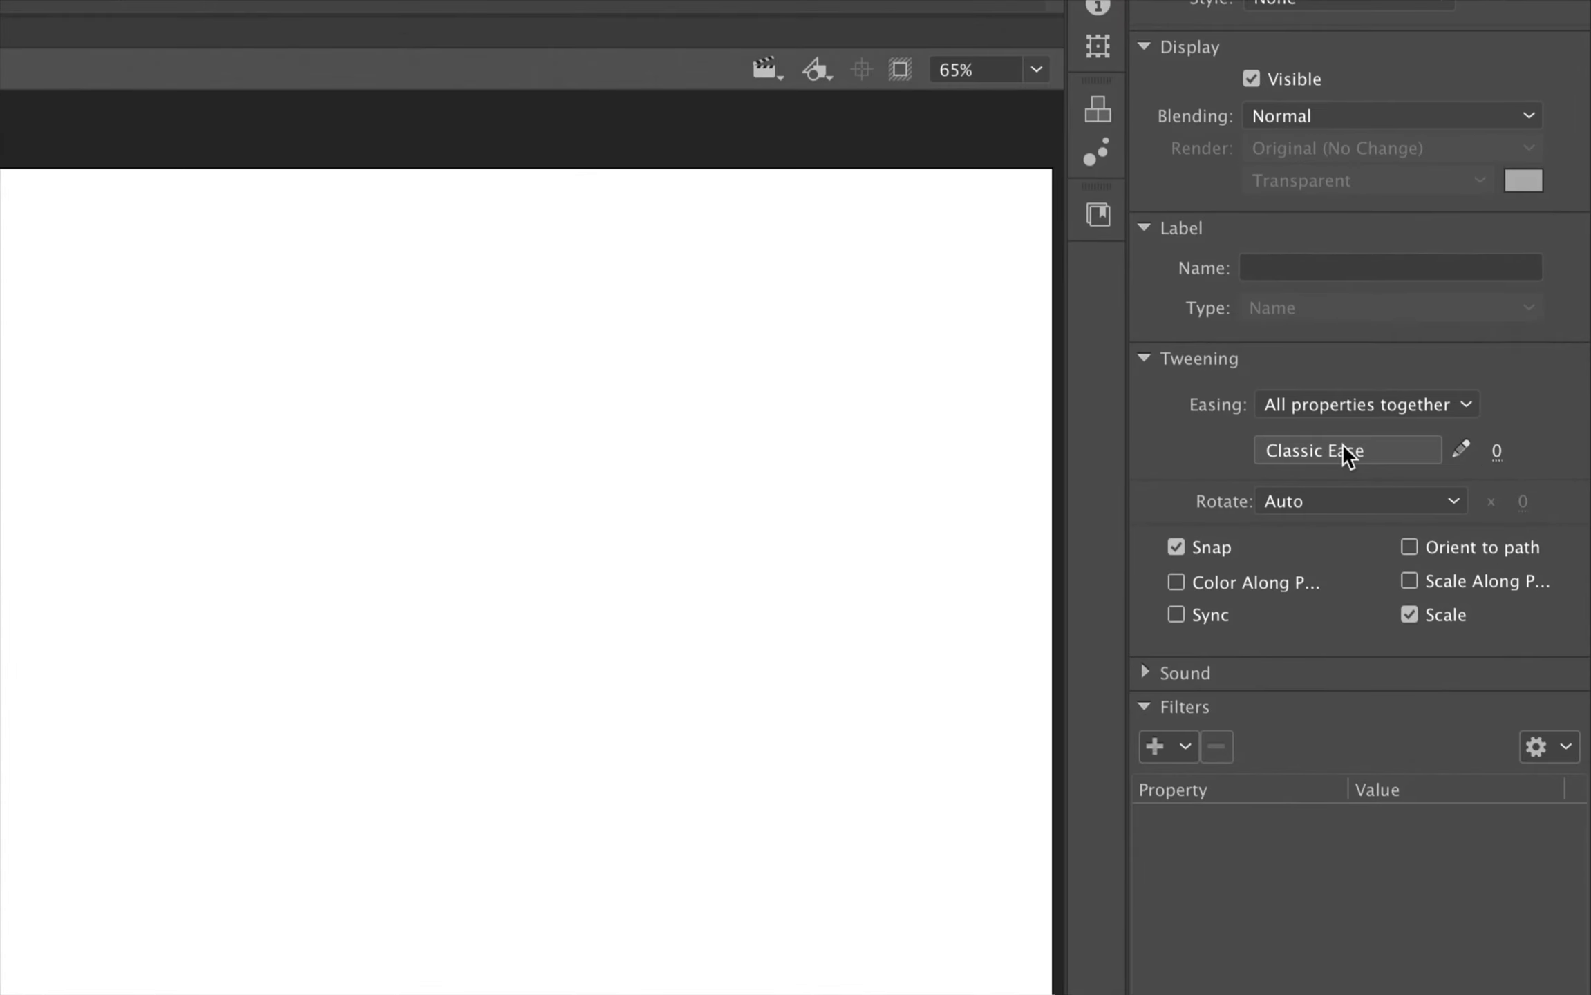
pyautogui.click(1438, 457)
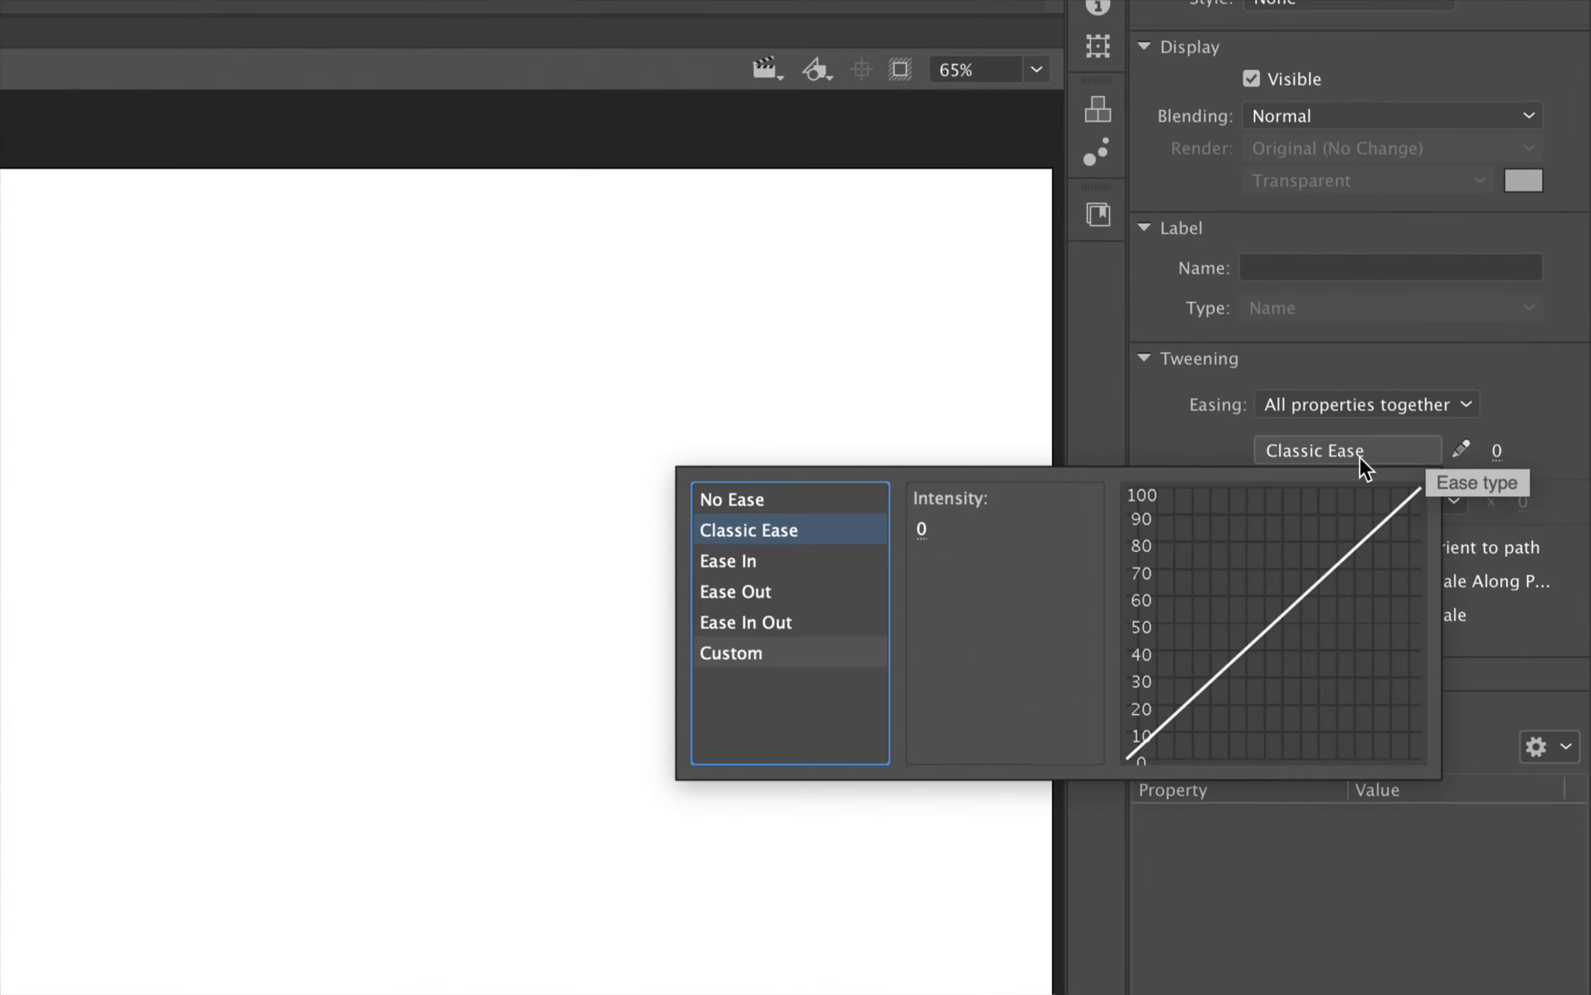
pyautogui.click(728, 595)
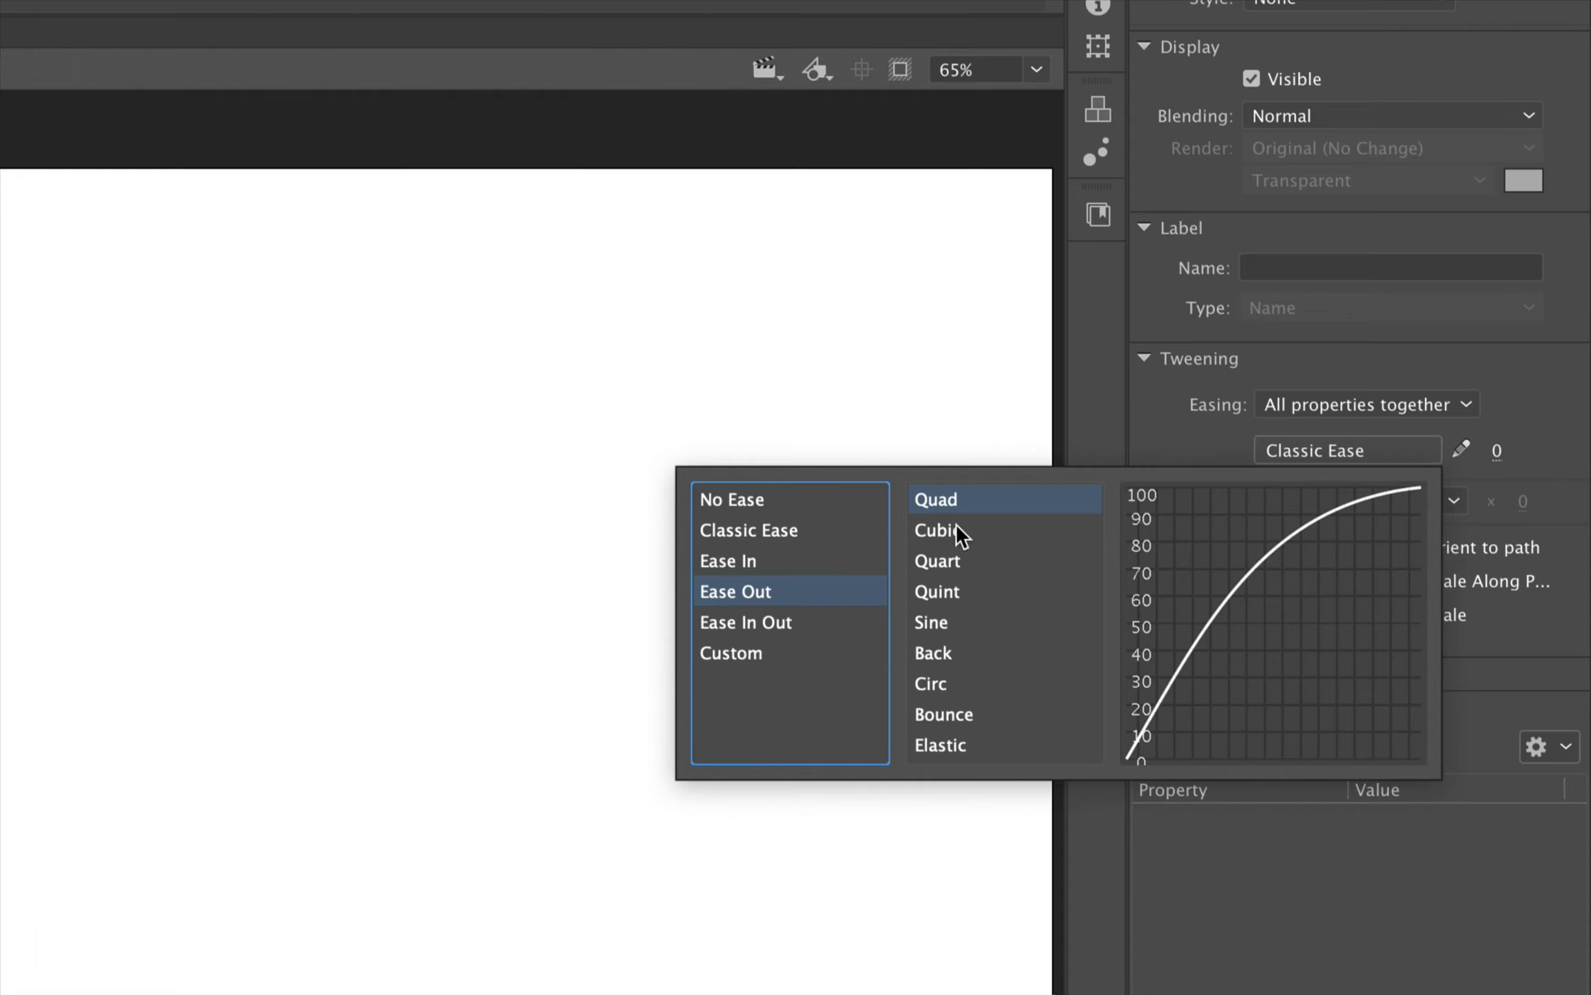
pyautogui.click(944, 561)
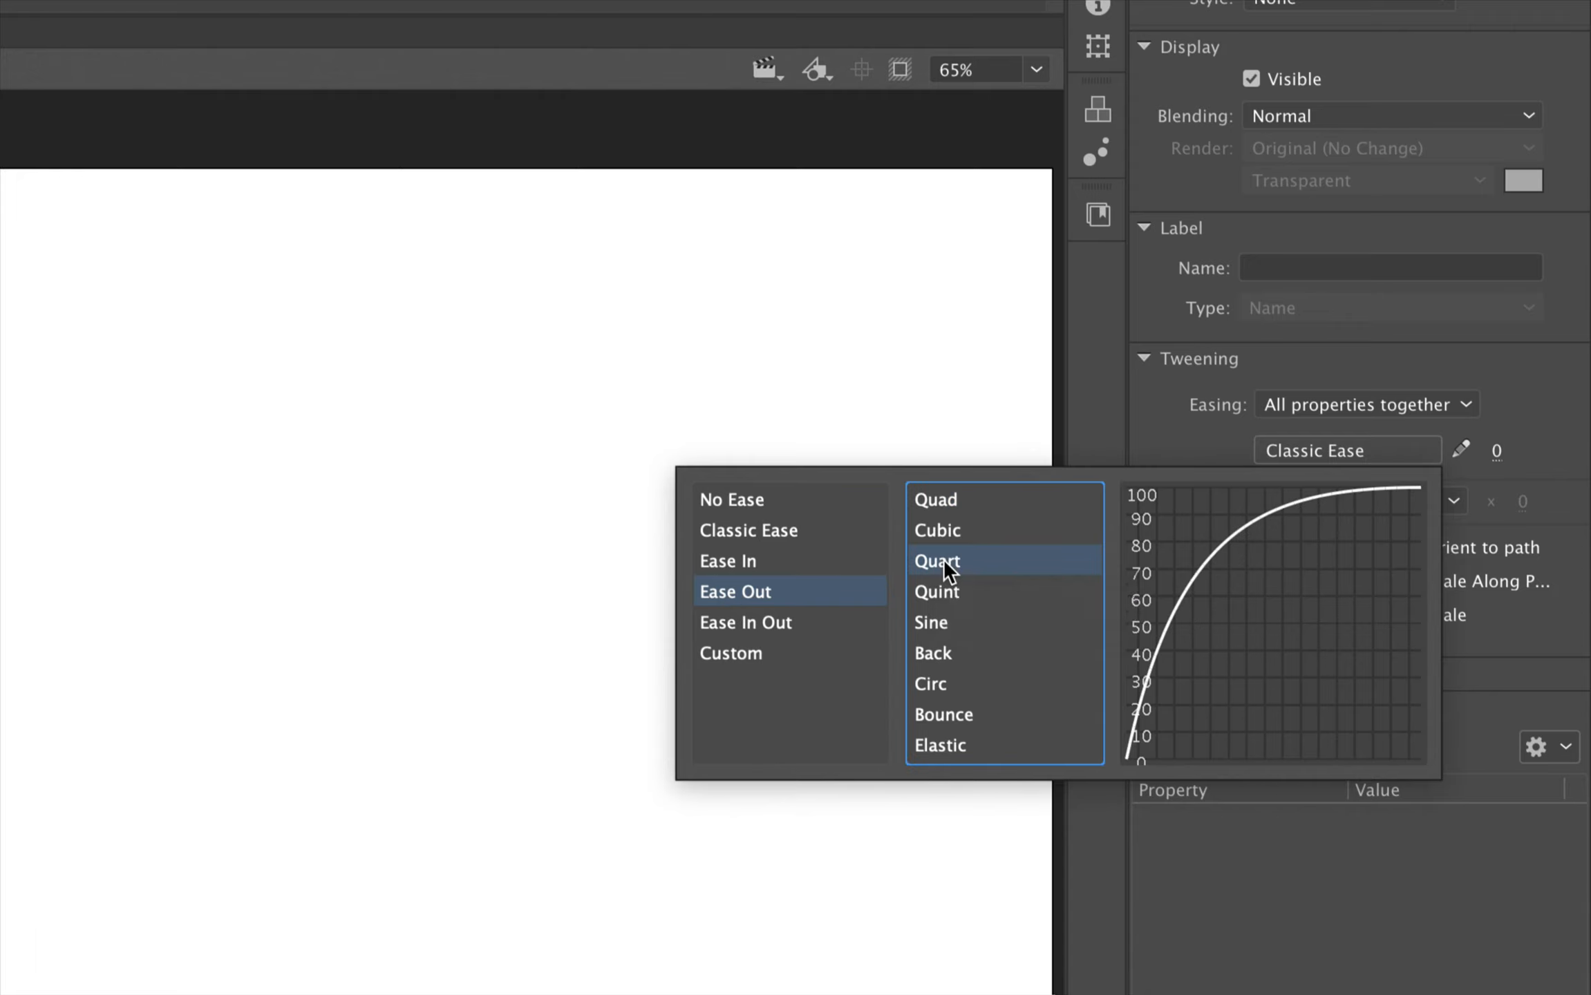
pyautogui.doubleClick(944, 561)
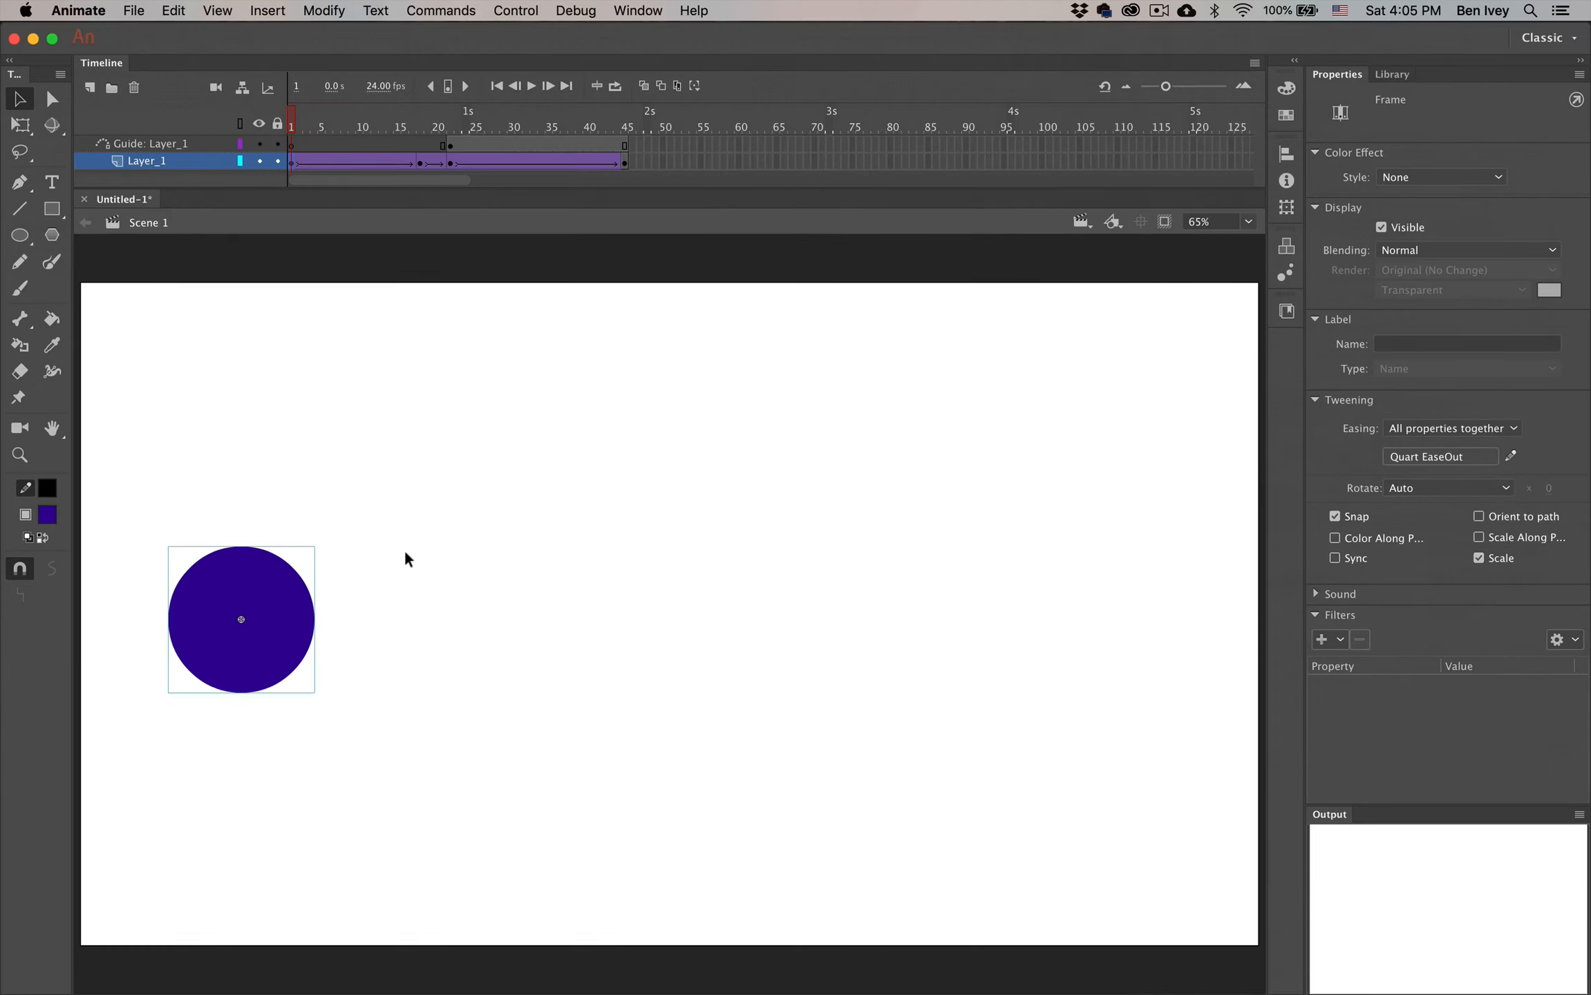
pyautogui.press('super+Return')
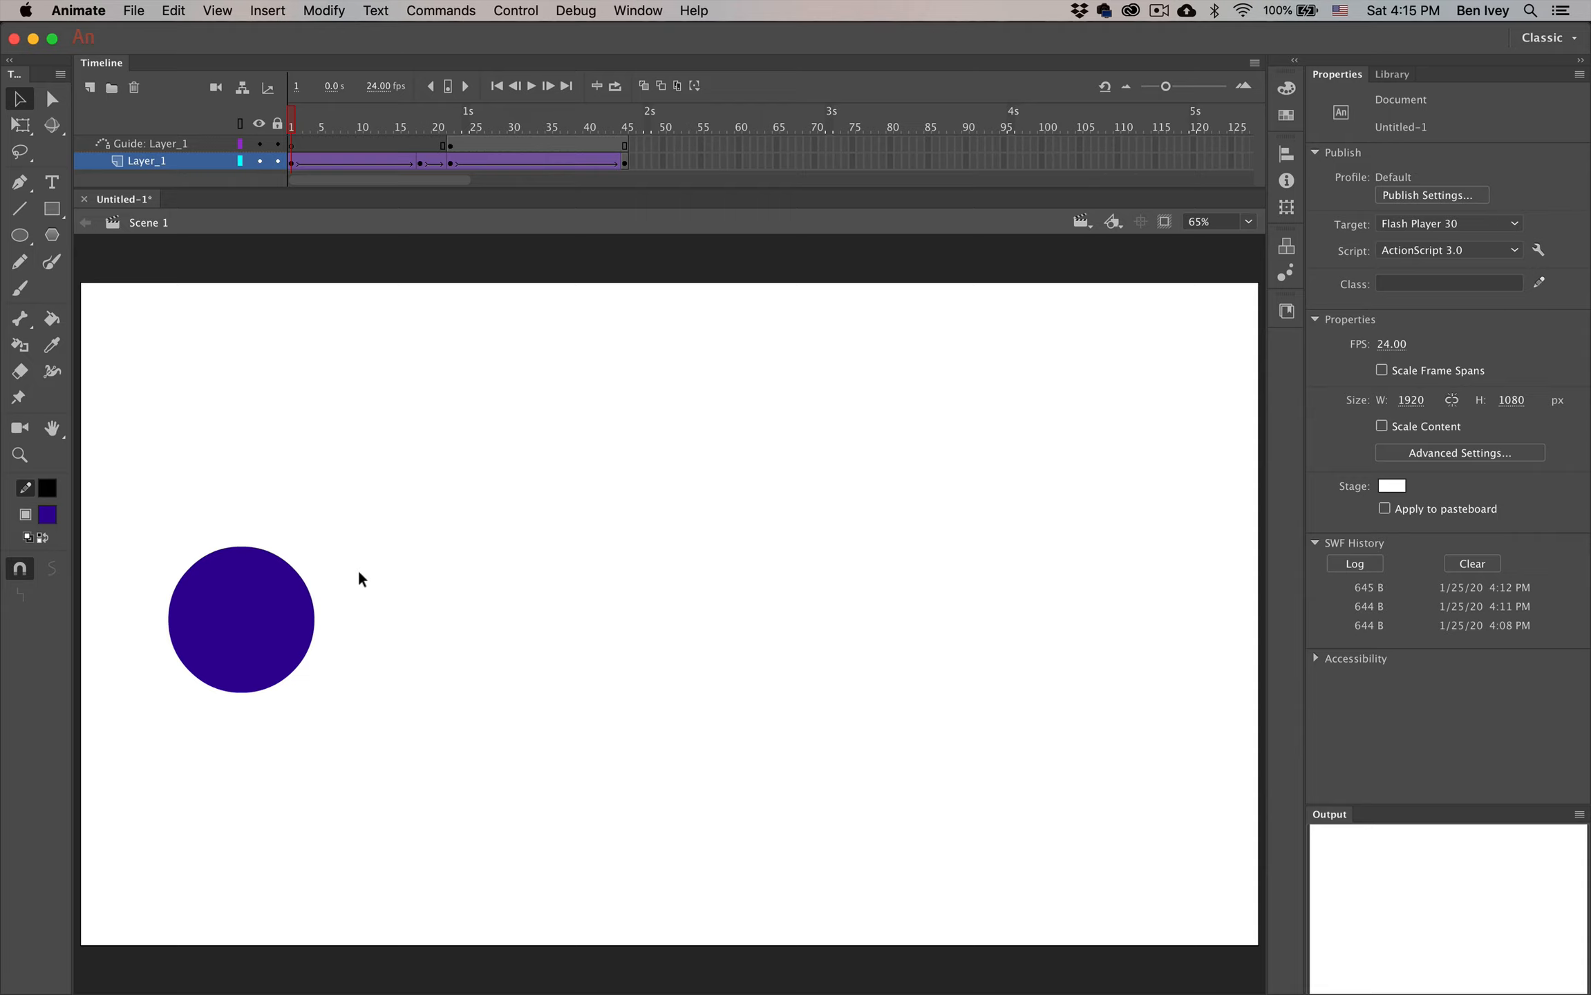
# Start a new custom ease for Layer_1's tween starting at frame 1
pyautogui.click(292, 163)
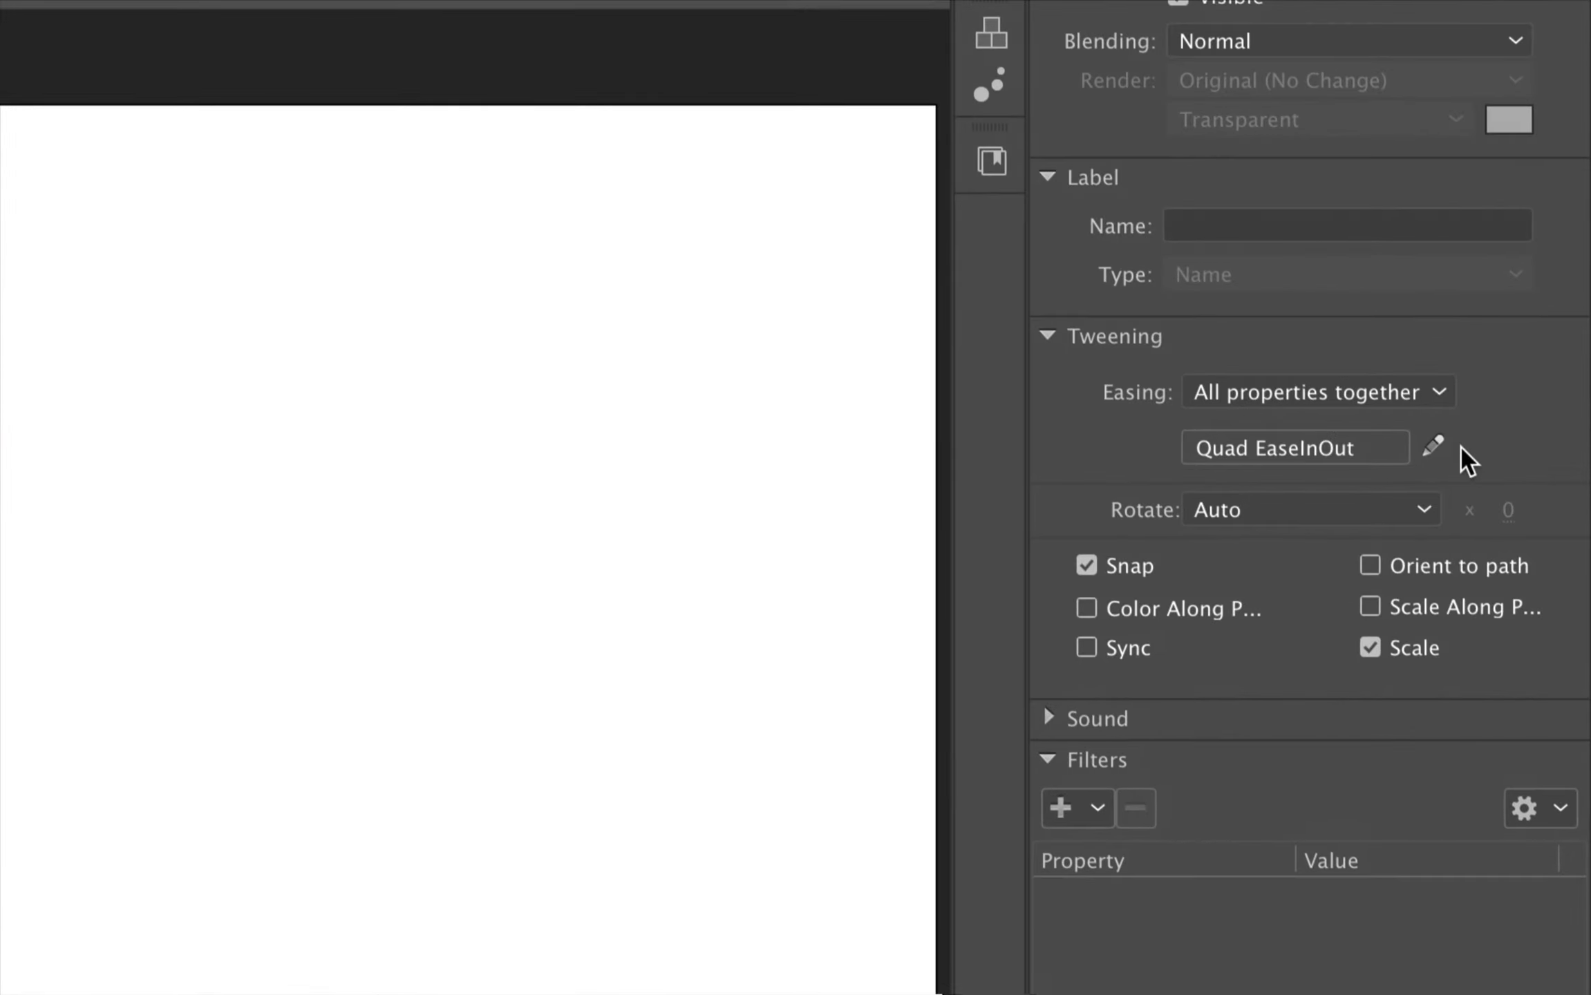
pyautogui.click(1225, 455)
pyautogui.click(580, 617)
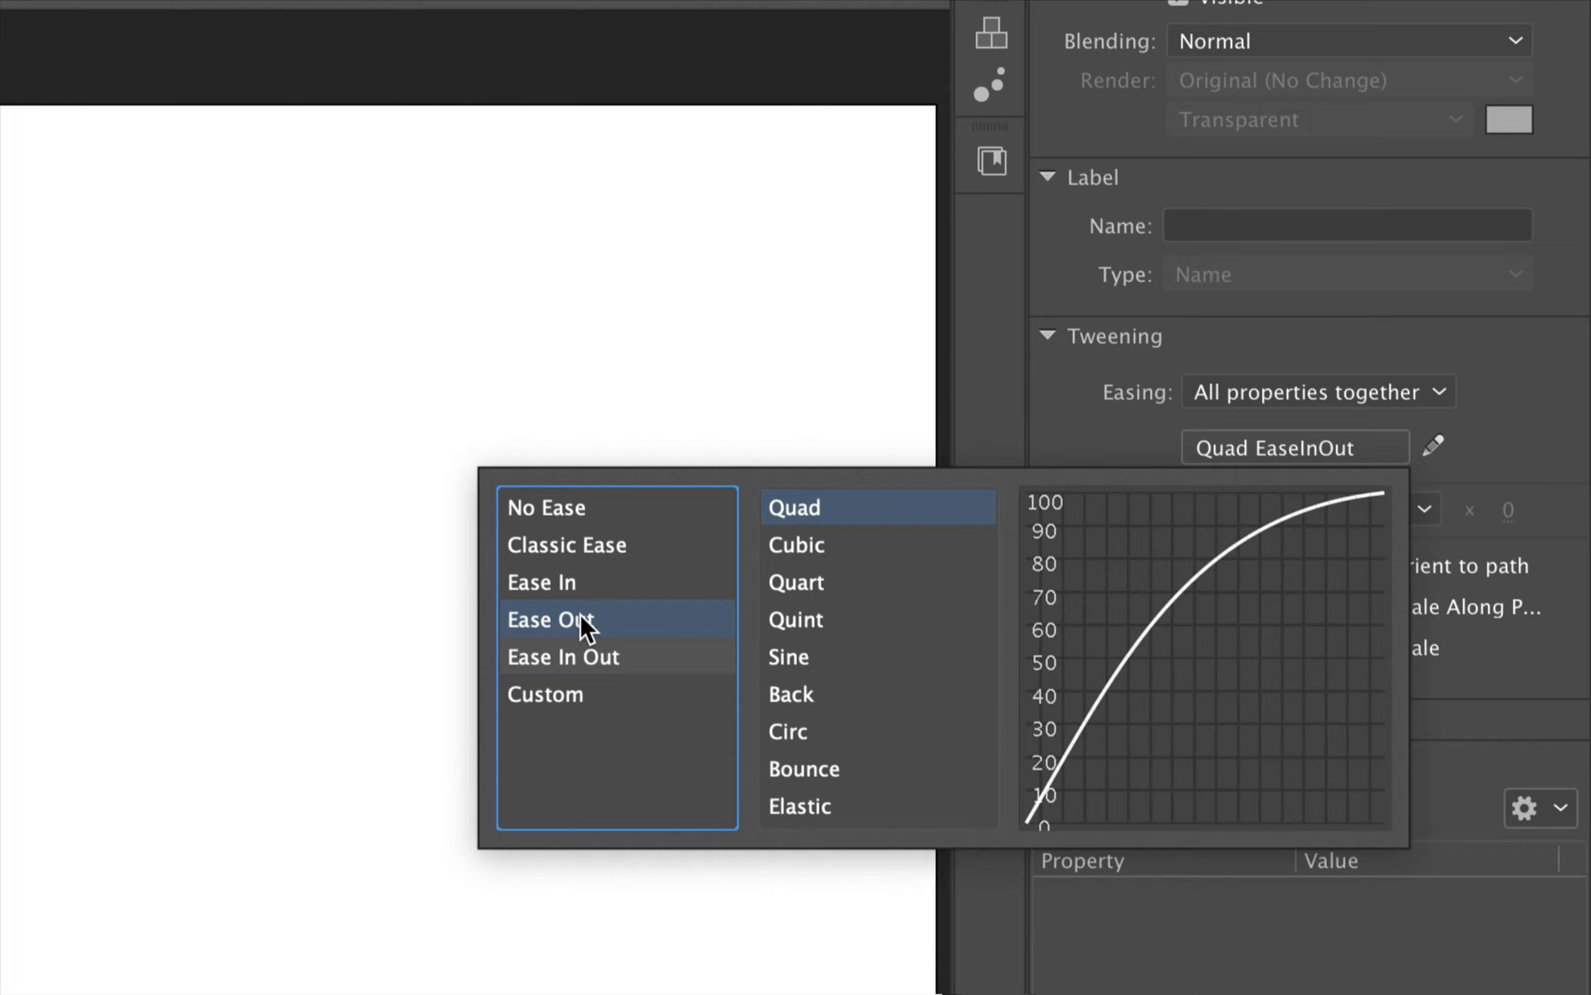
pyautogui.click(557, 697)
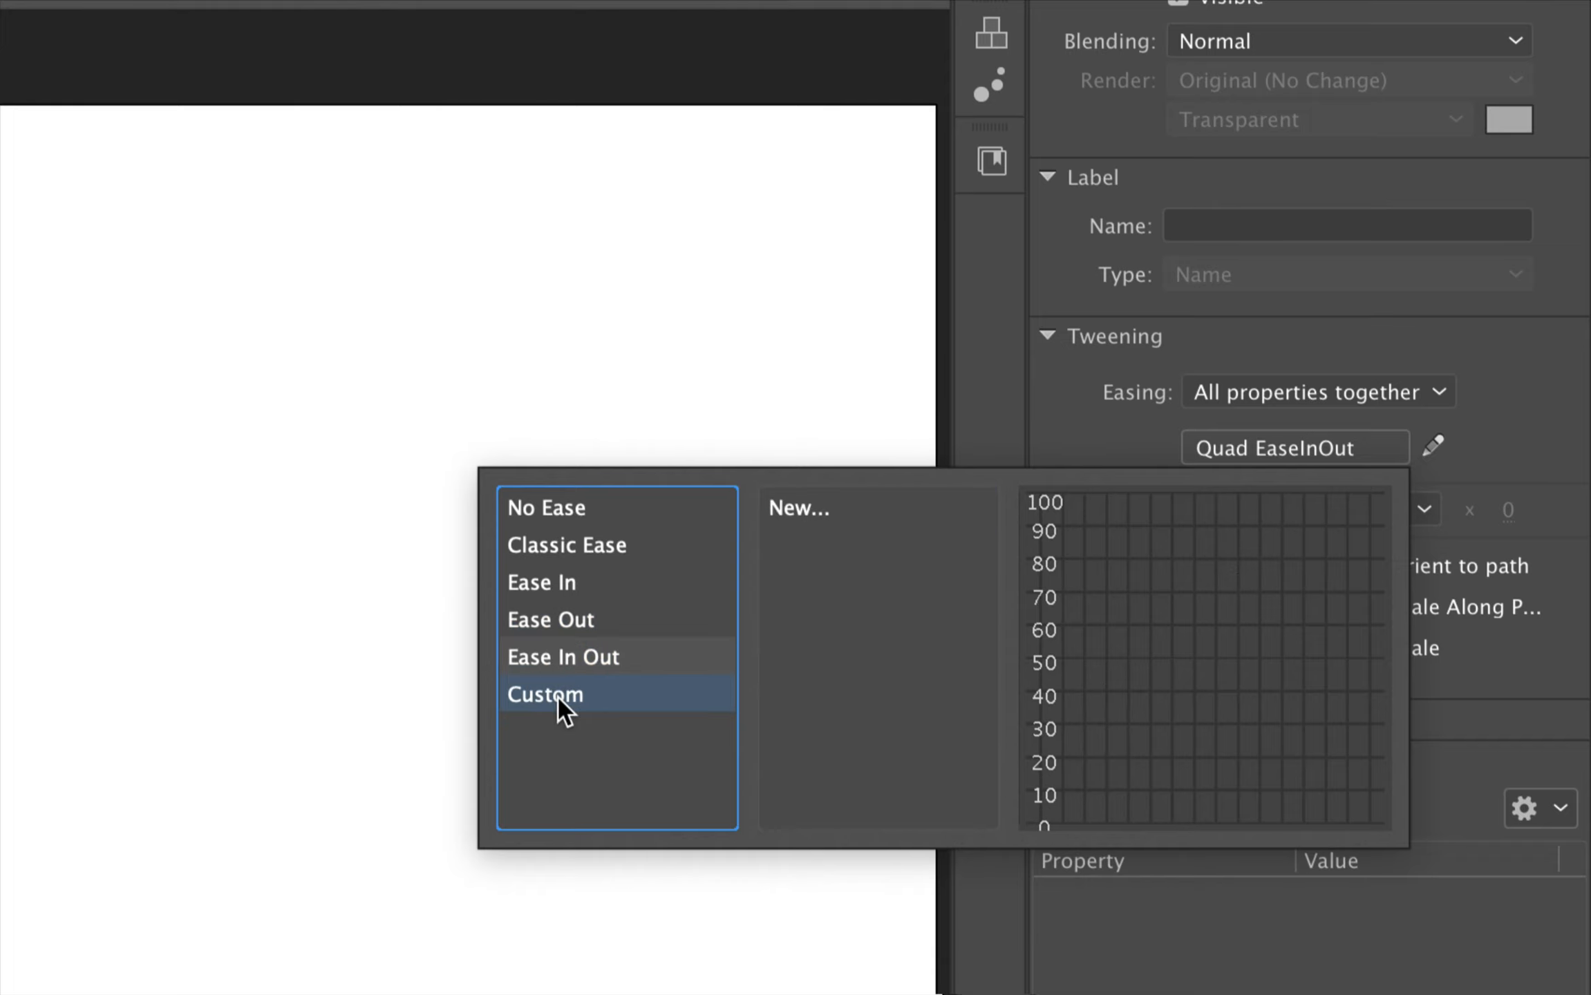
pyautogui.click(804, 512)
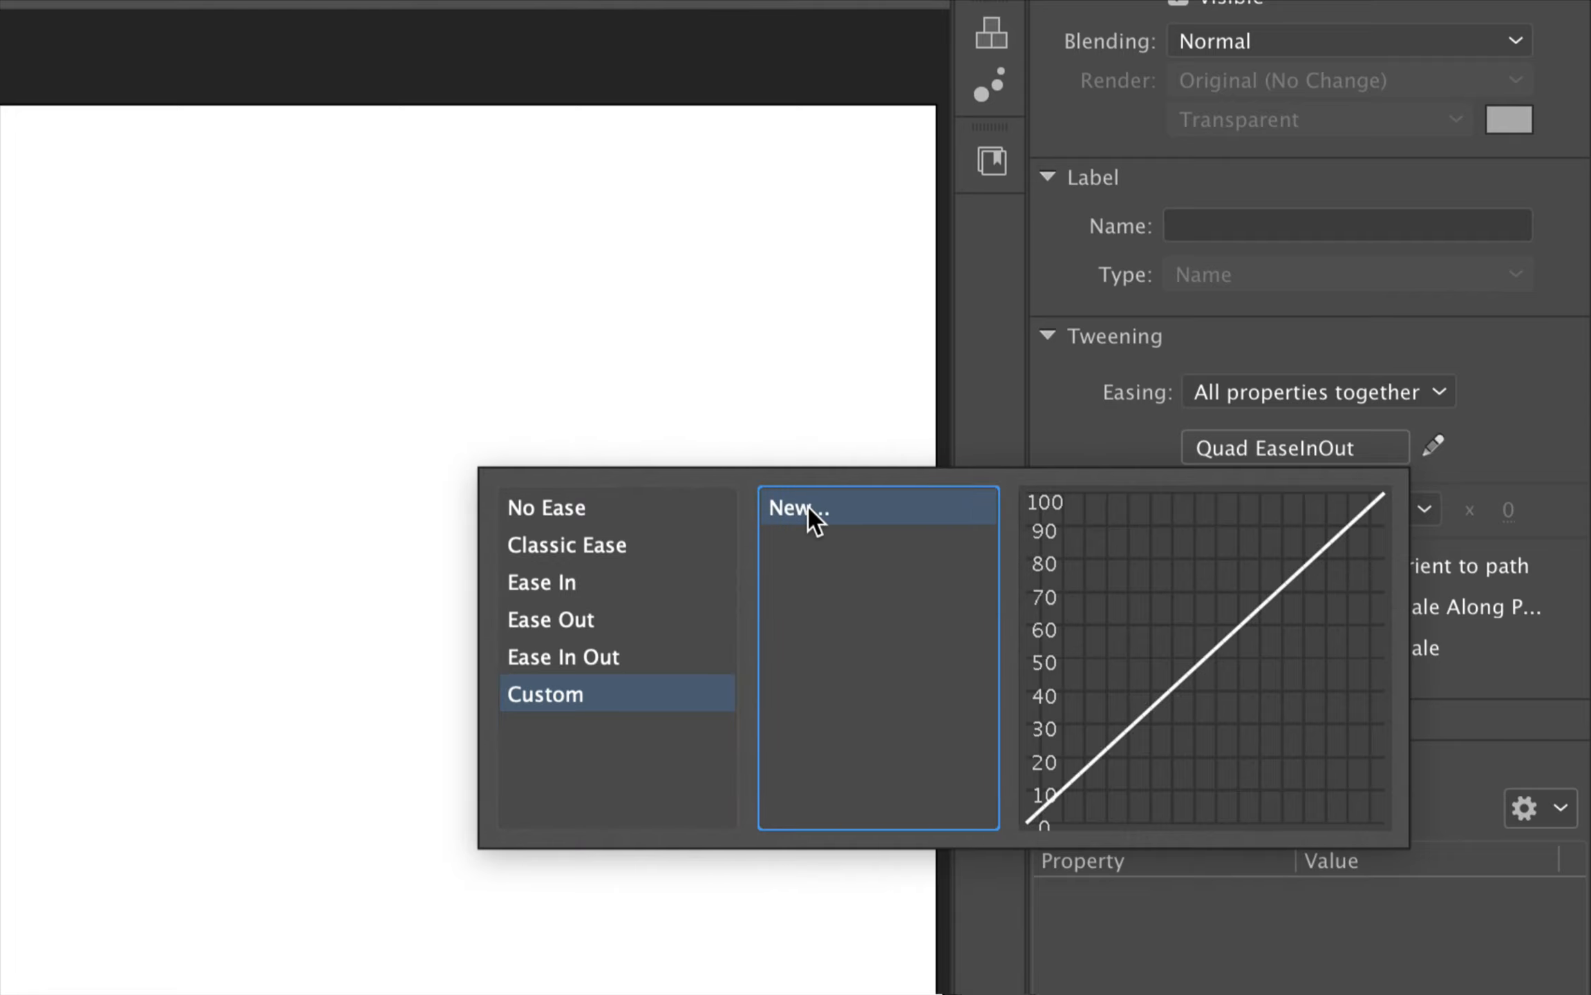
pyautogui.click(812, 511)
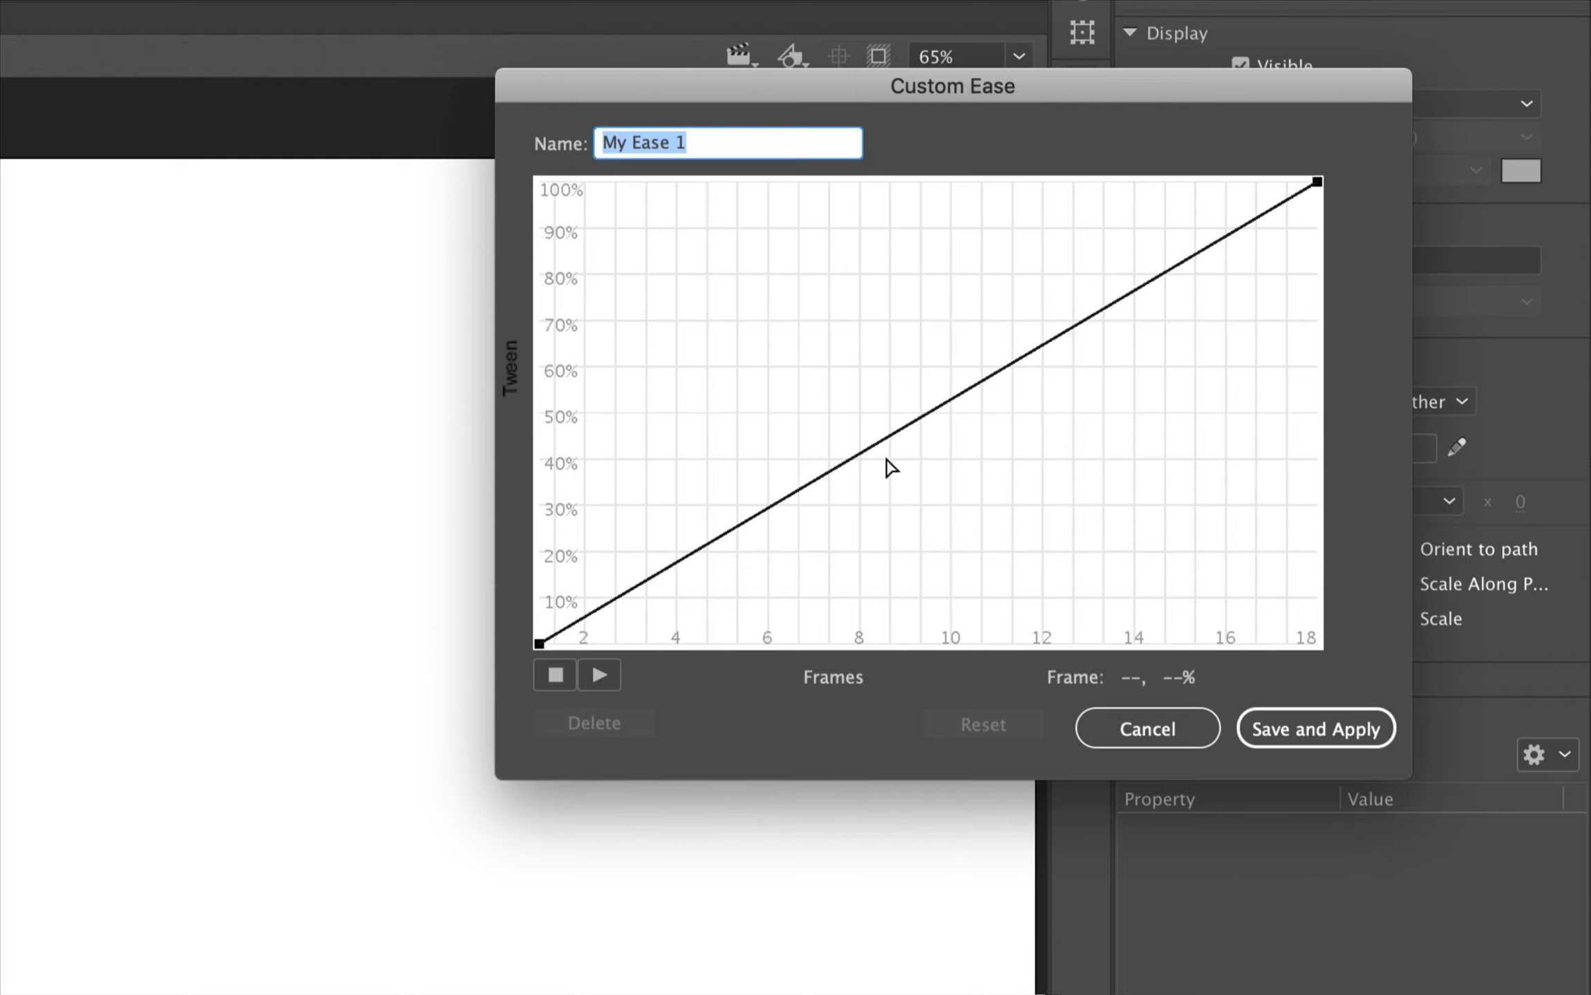
# Shape the ease curve to rise to 80% near frame 9, zigzag between about 60% and 80% until frame 13.2, and ease out; preview it
pyautogui.moveTo(940, 409); pyautogui.dragTo(901, 275)
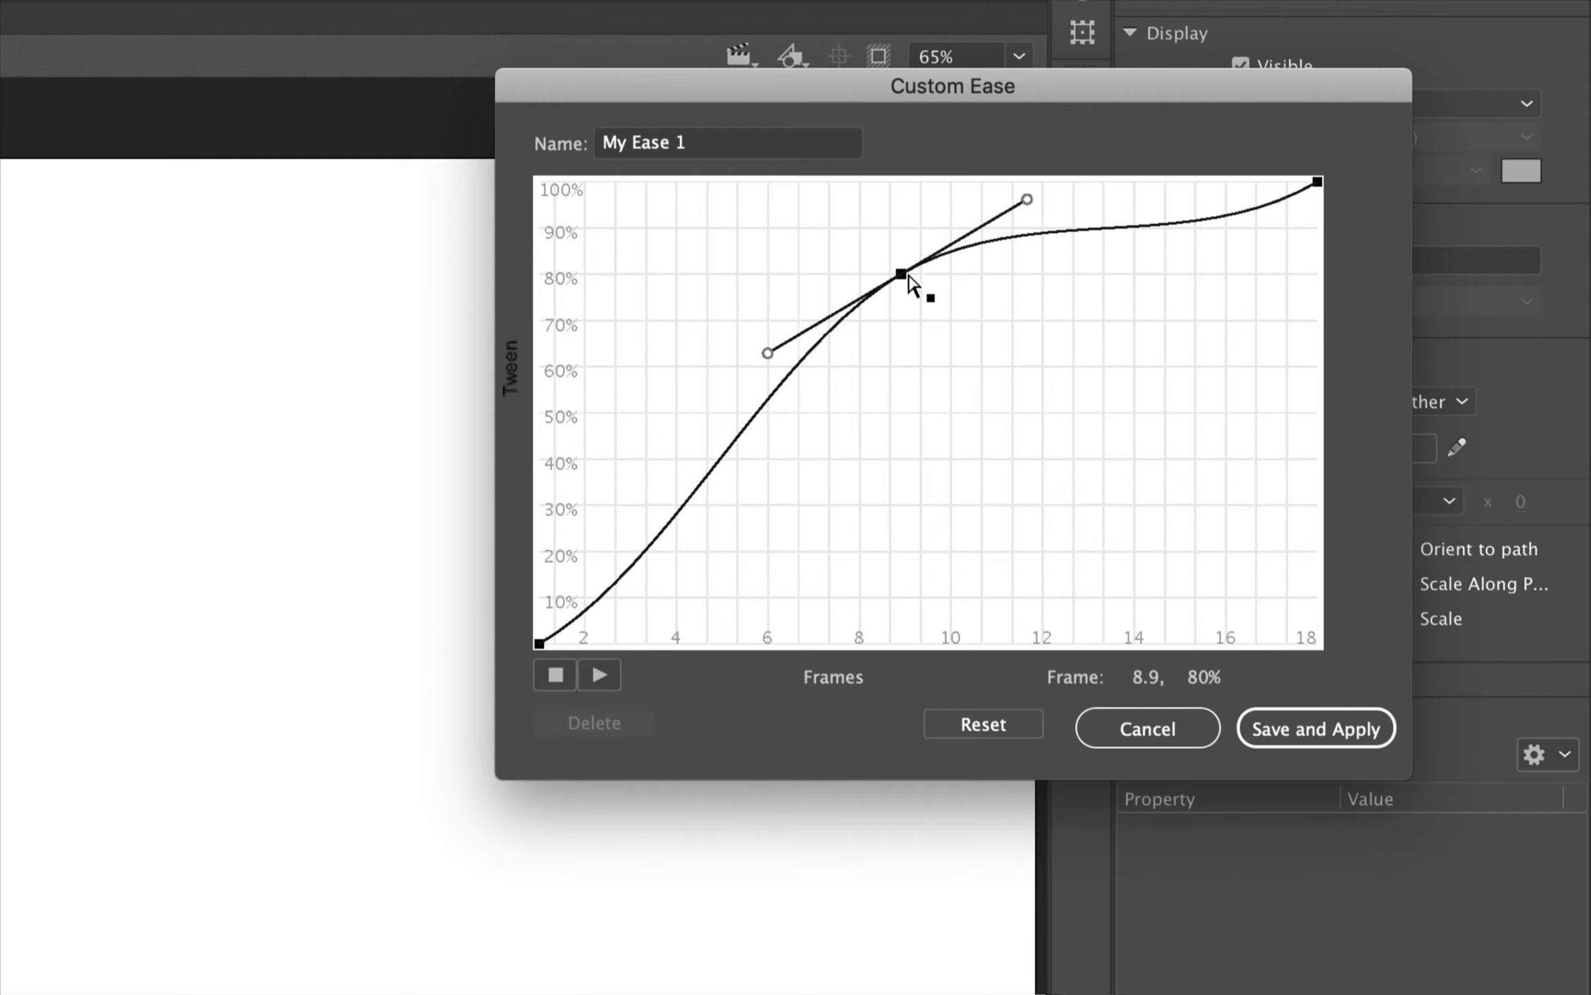
pyautogui.moveTo(933, 267); pyautogui.dragTo(1098, 275)
pyautogui.click(994, 276)
pyautogui.click(1083, 331)
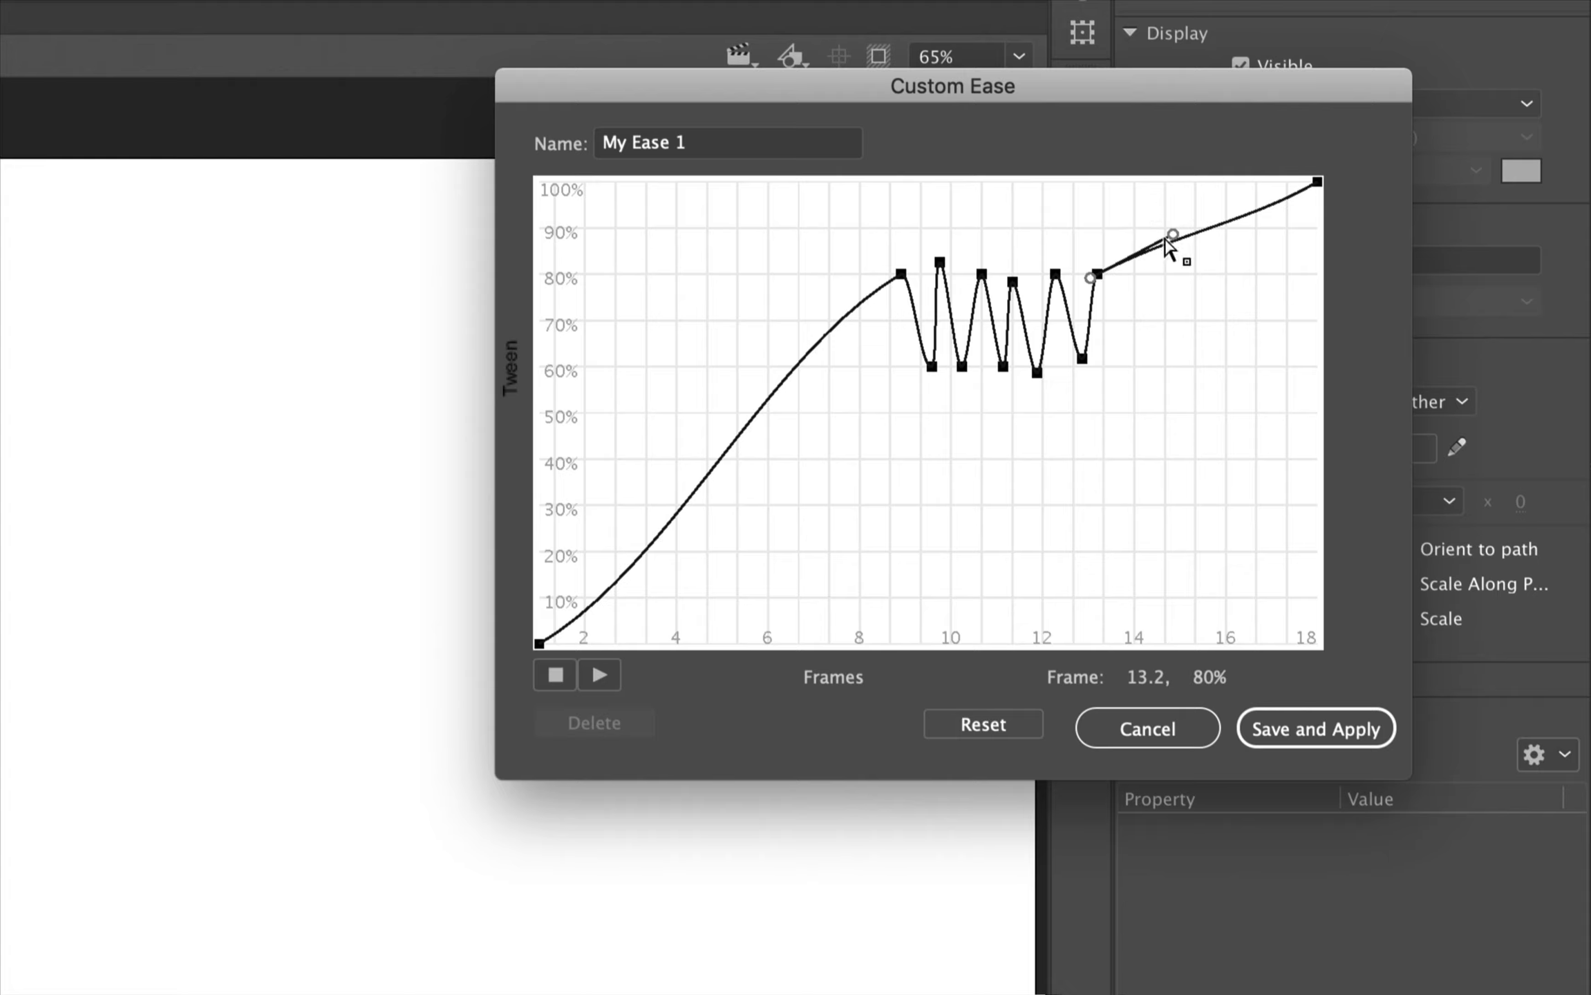
pyautogui.moveTo(1172, 233); pyautogui.dragTo(1163, 211)
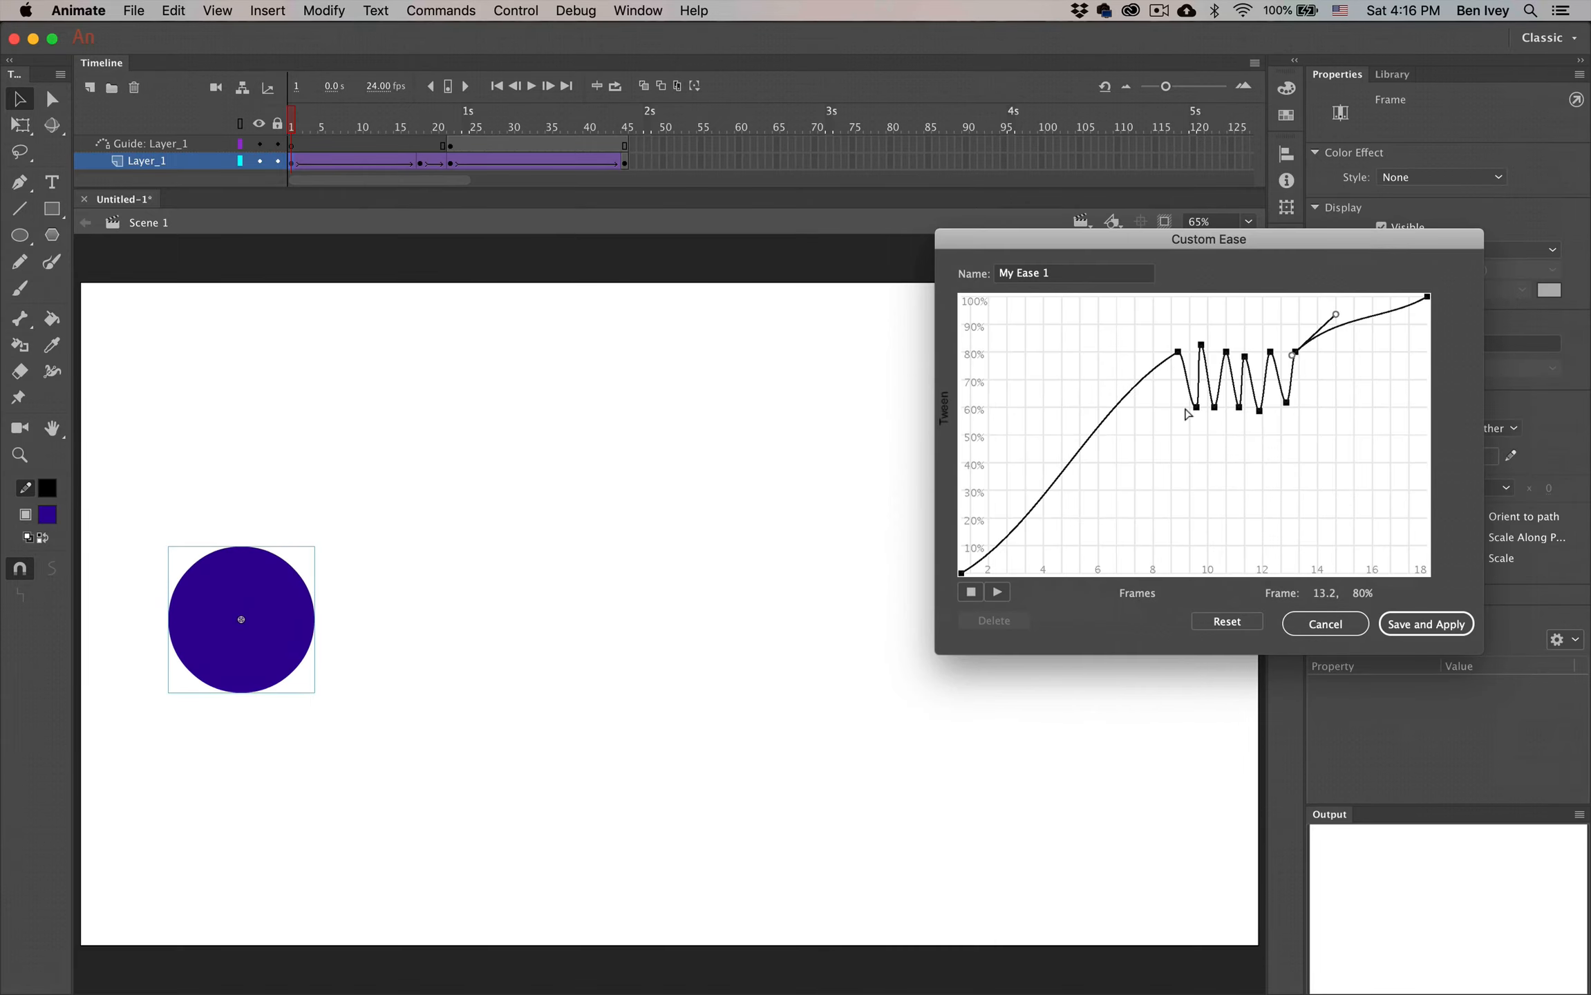
pyautogui.click(998, 592)
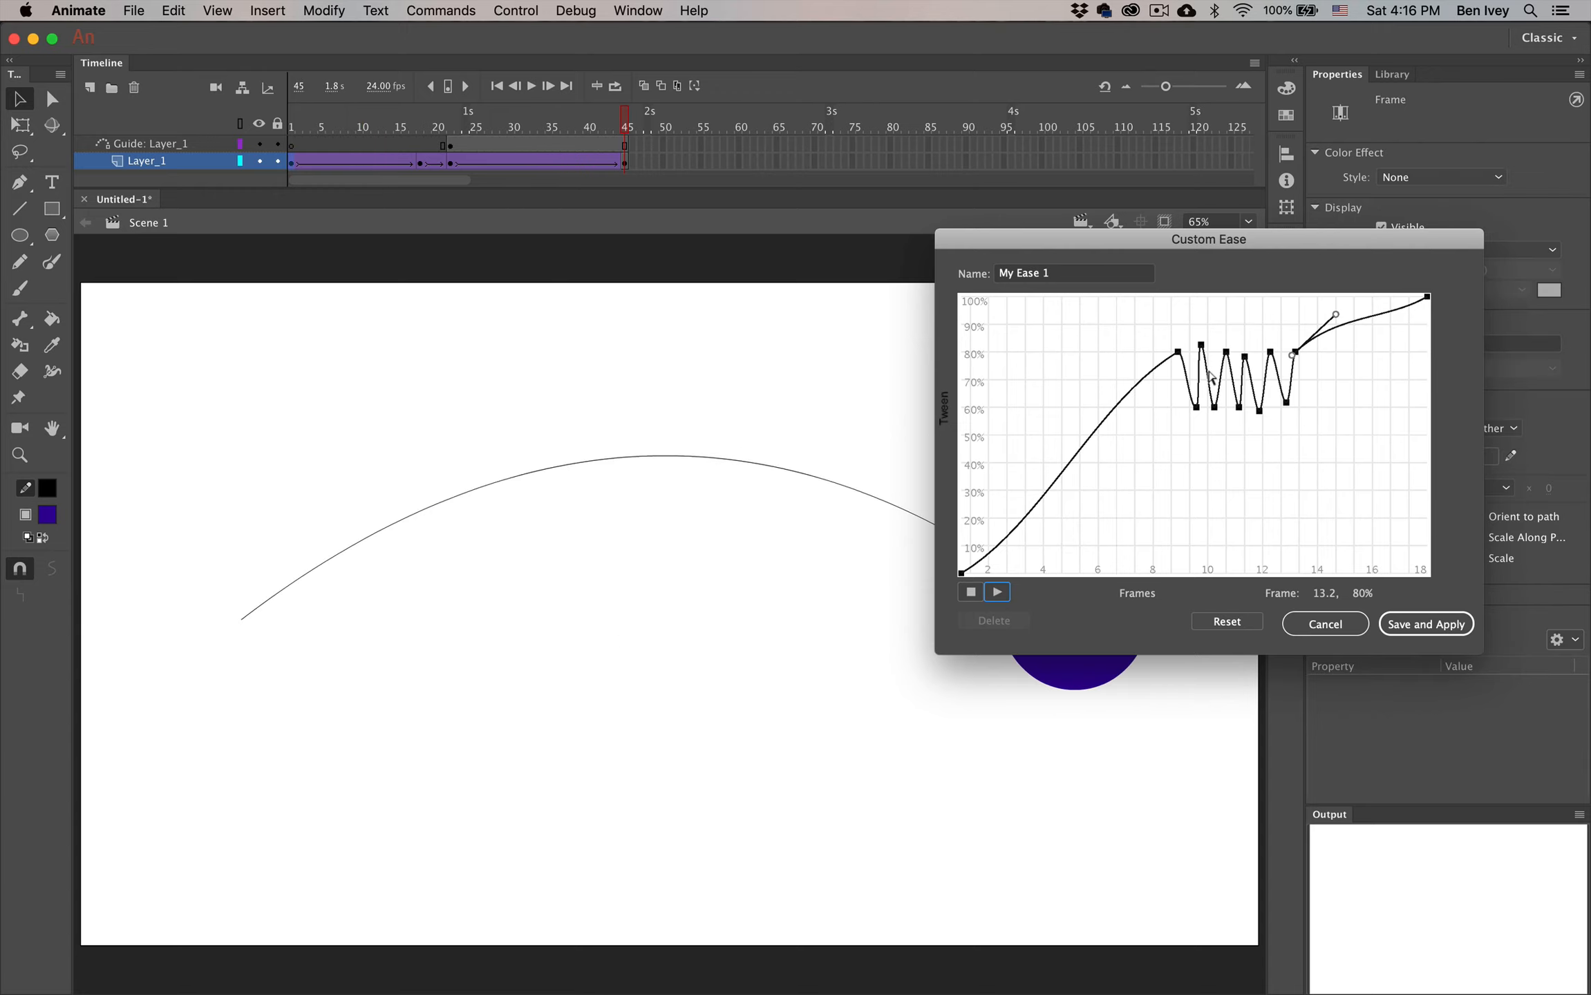
# Space the zigzag points more evenly, moving the first peak to about frame 9.3 and the last point to about frame 13.3 at 86%
pyautogui.moveTo(1178, 352); pyautogui.dragTo(1188, 353)
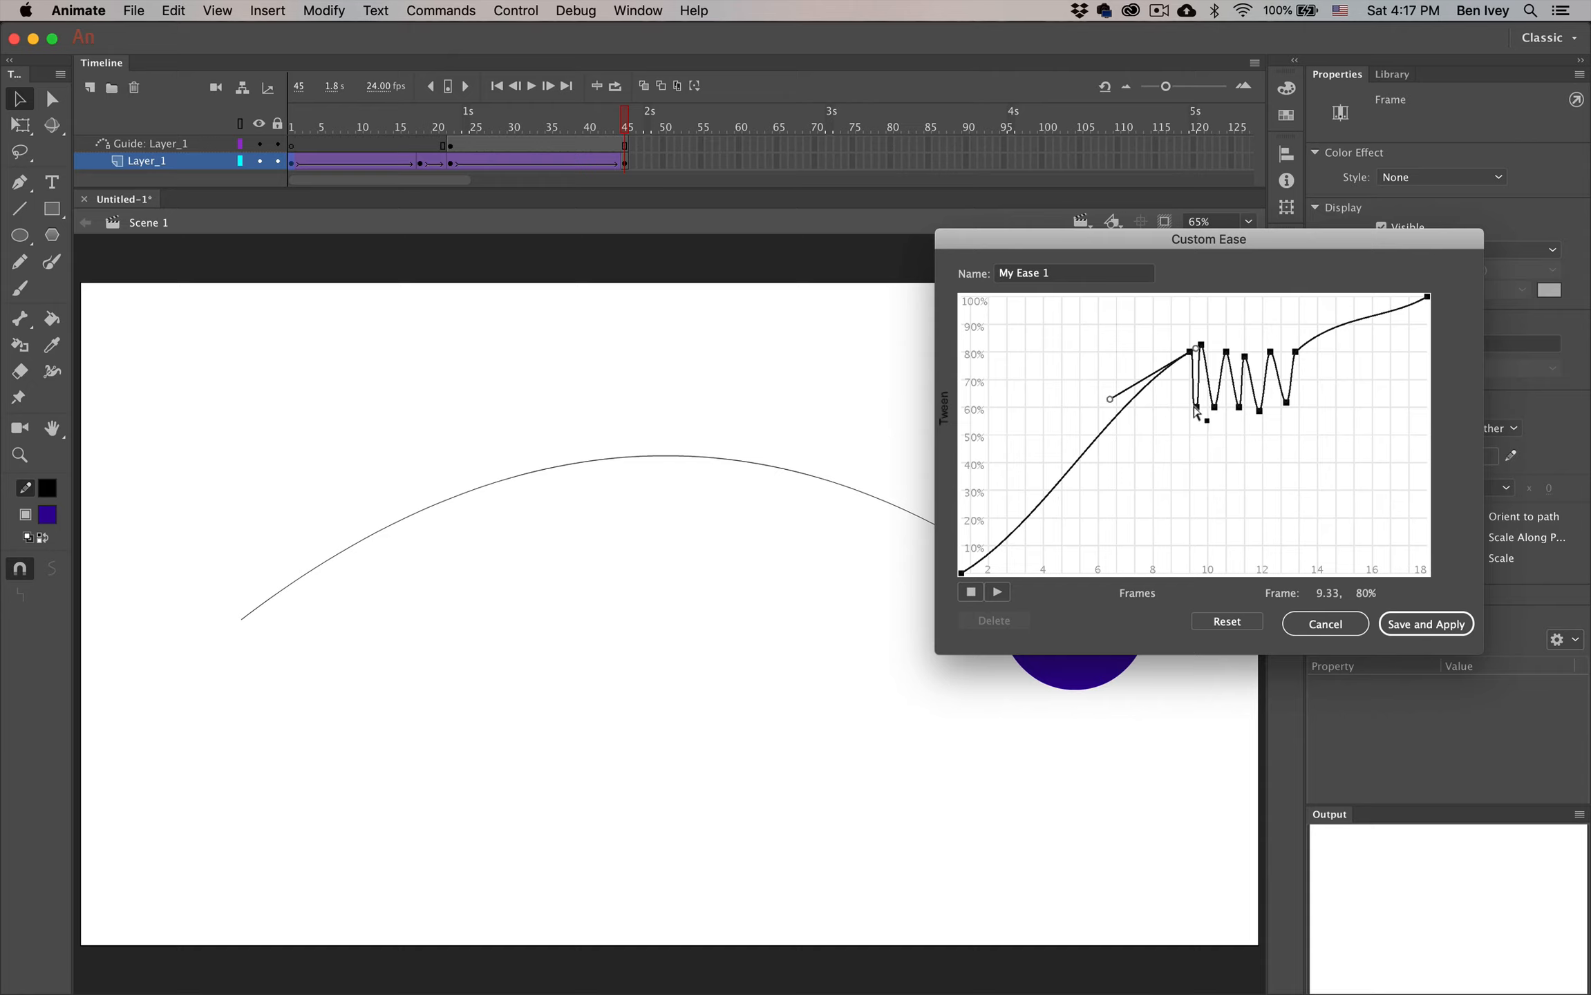
pyautogui.click(1203, 346)
pyautogui.moveTo(1205, 348); pyautogui.dragTo(1251, 347)
pyautogui.click(1271, 351)
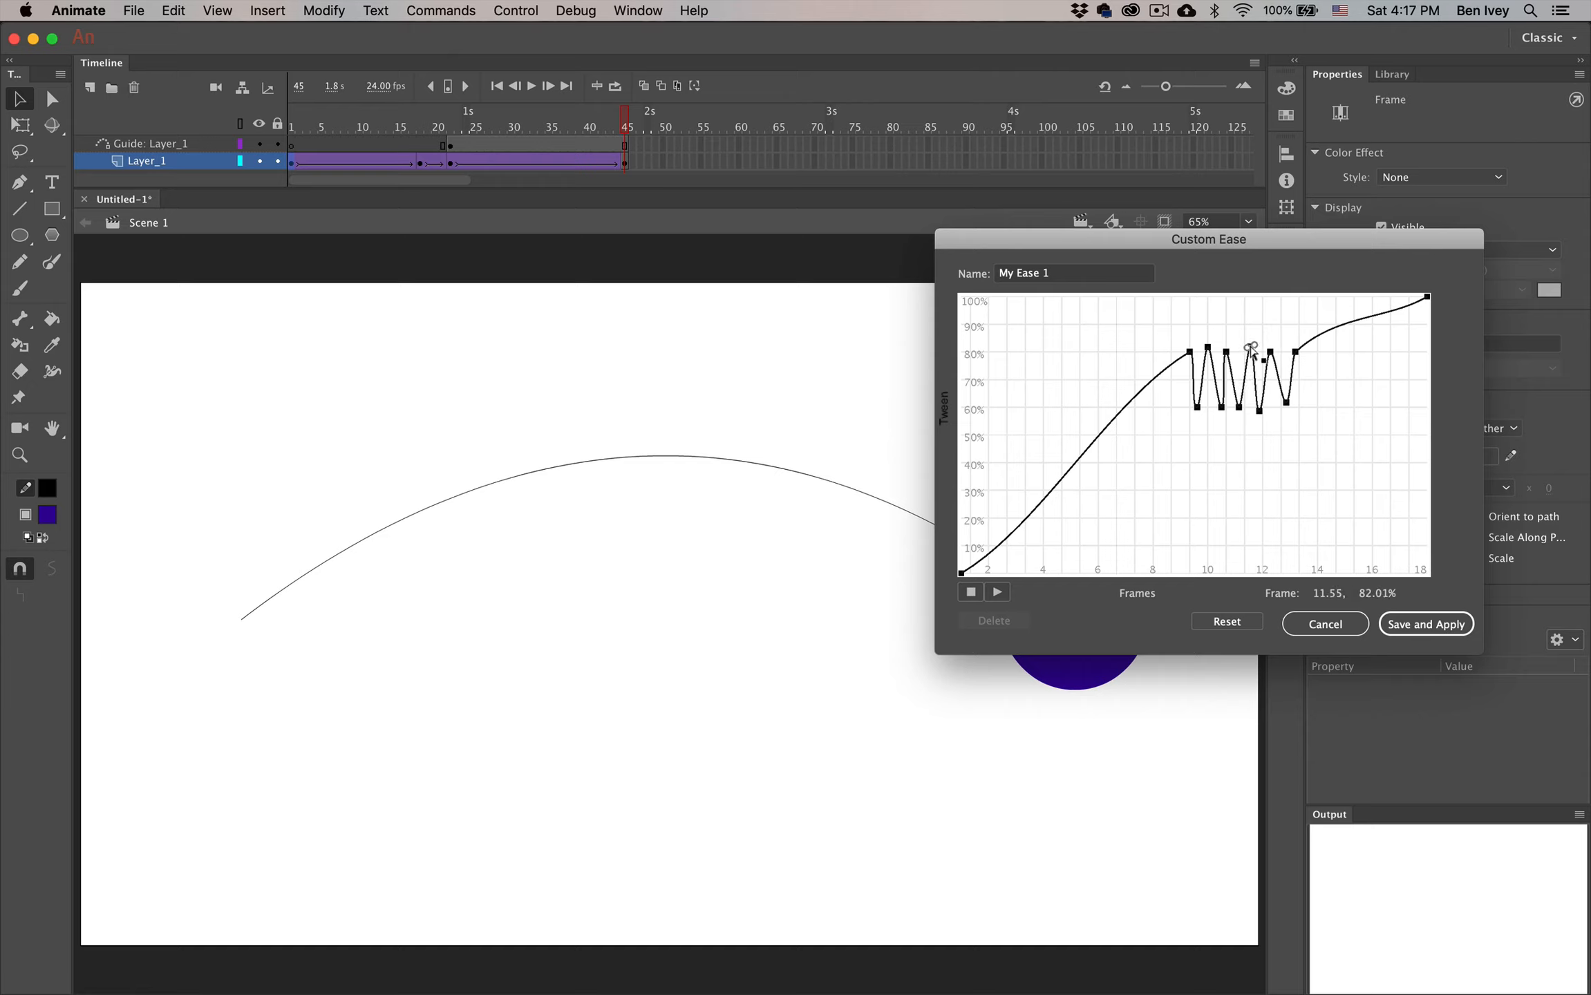
pyautogui.moveTo(1258, 410); pyautogui.dragTo(1305, 341)
pyautogui.click(1295, 351)
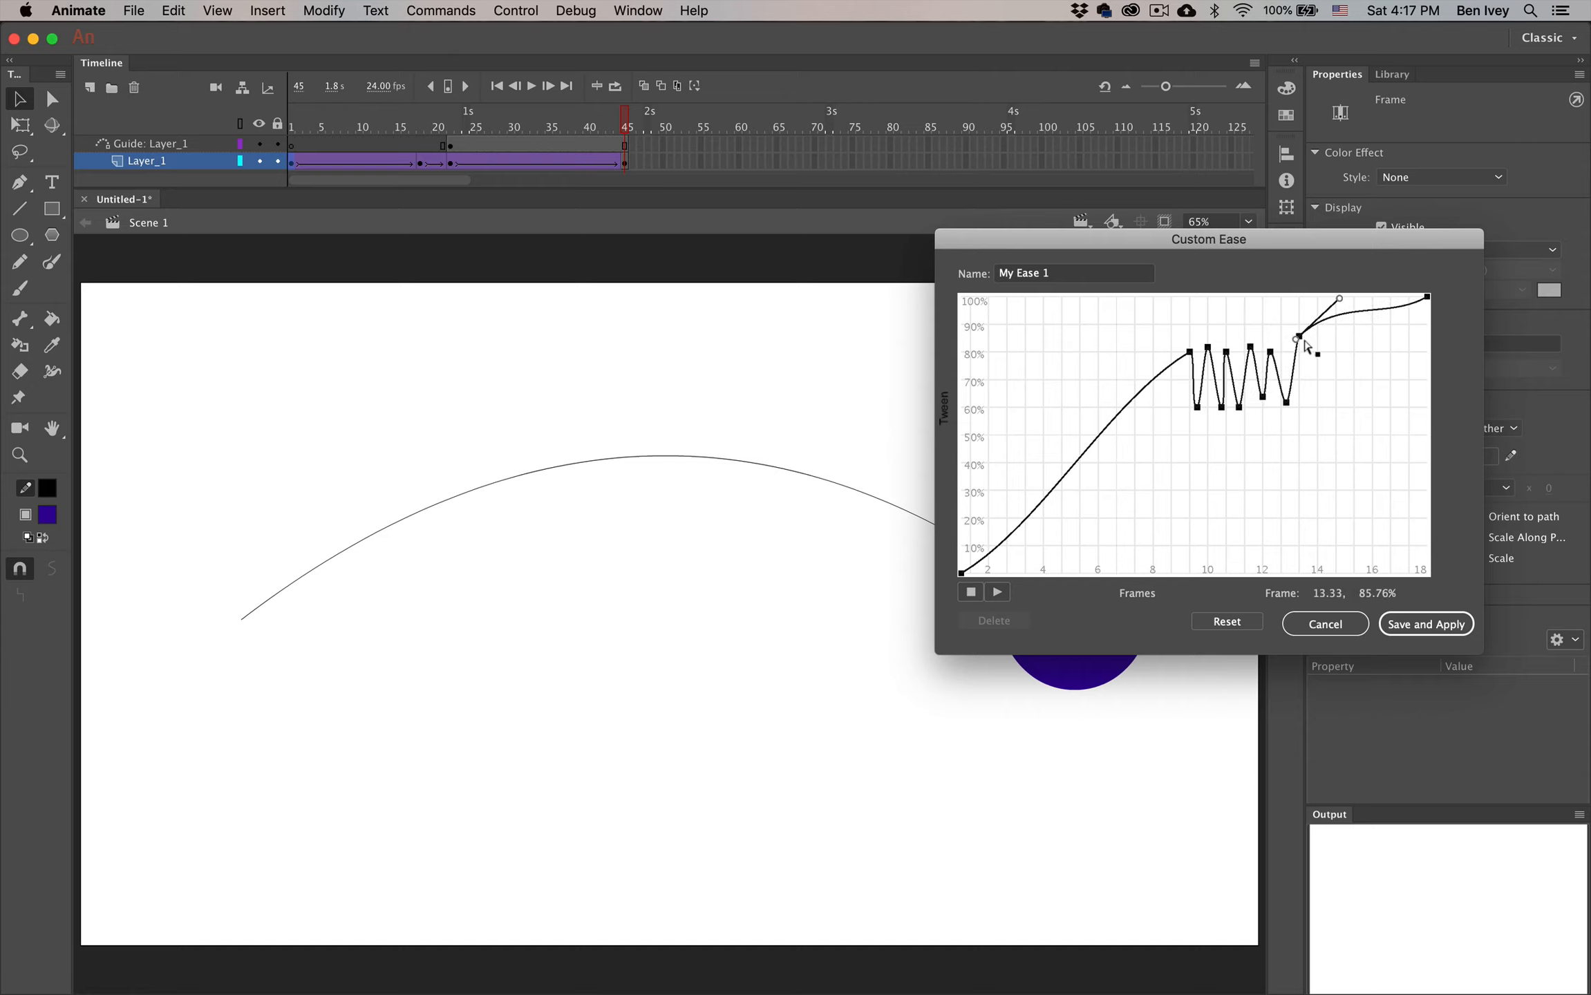
# Save and apply the custom ease My Ease 1, test the movie, and close the preview
pyautogui.click(1417, 624)
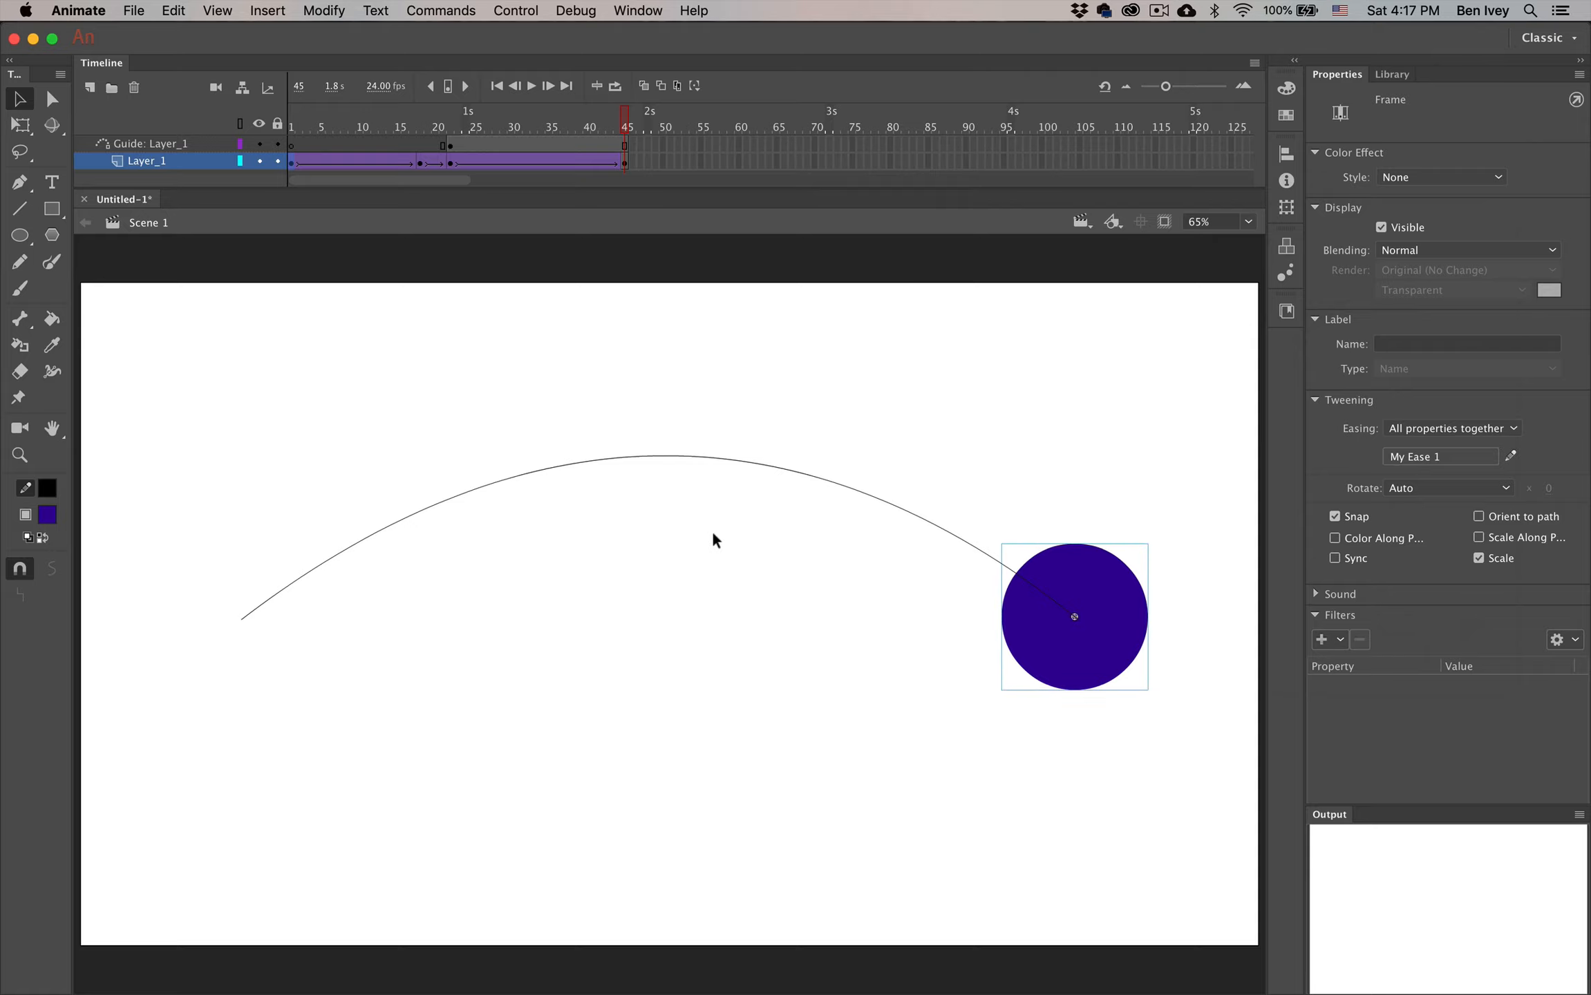
pyautogui.press('super+Return')
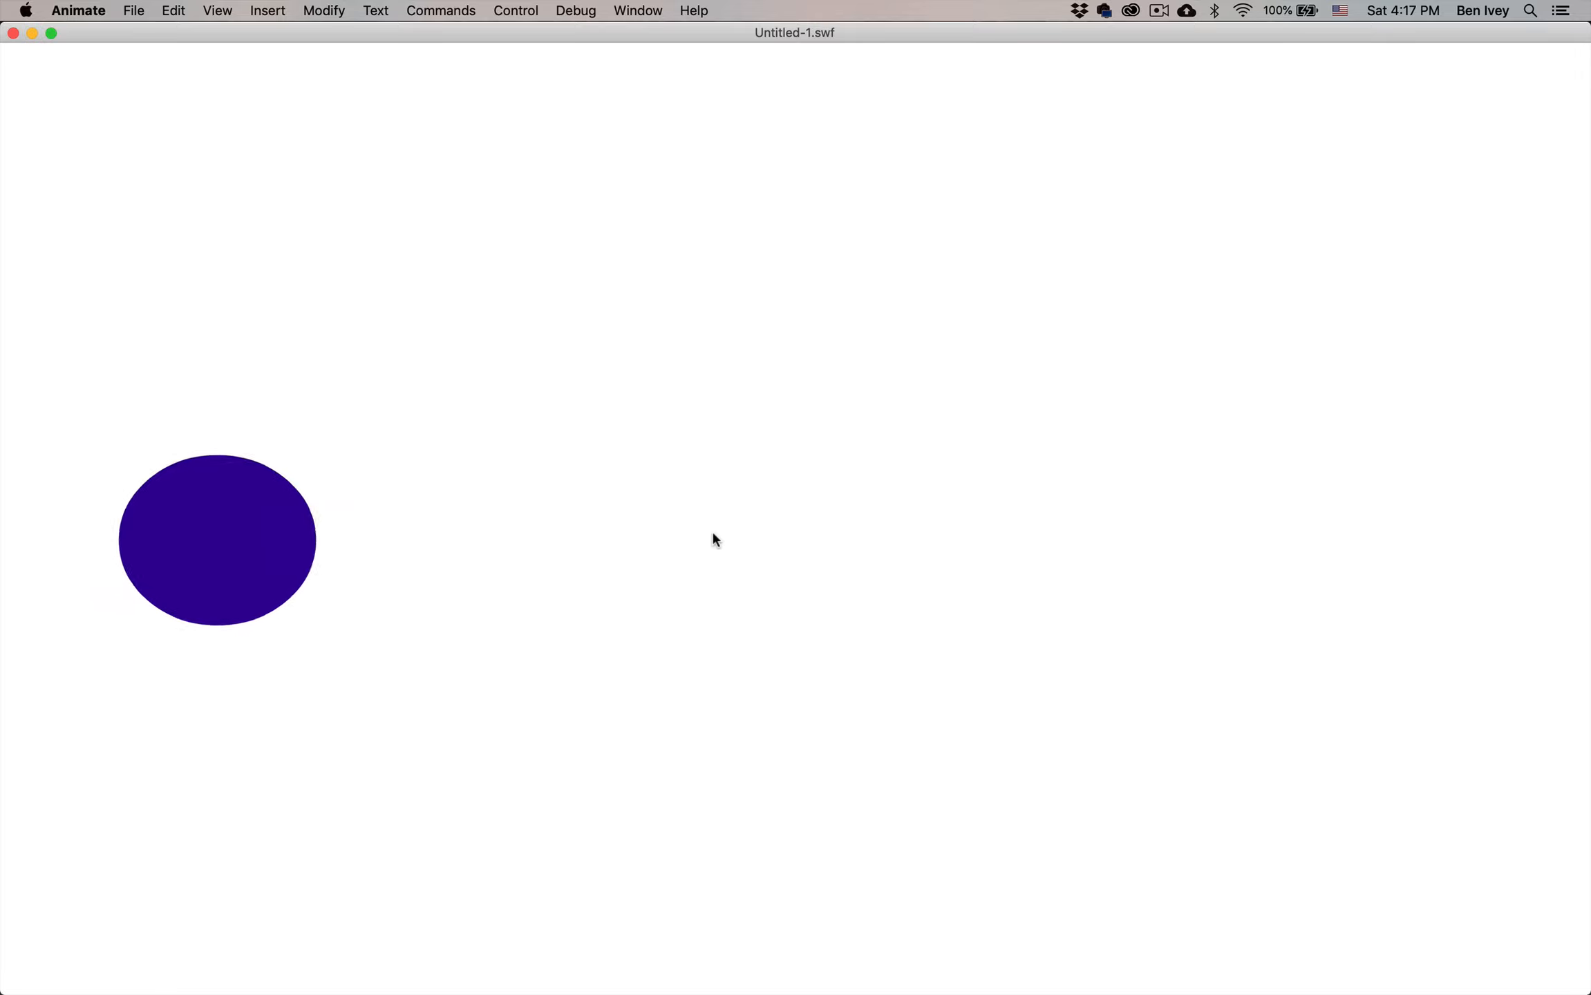
pyautogui.click(13, 33)
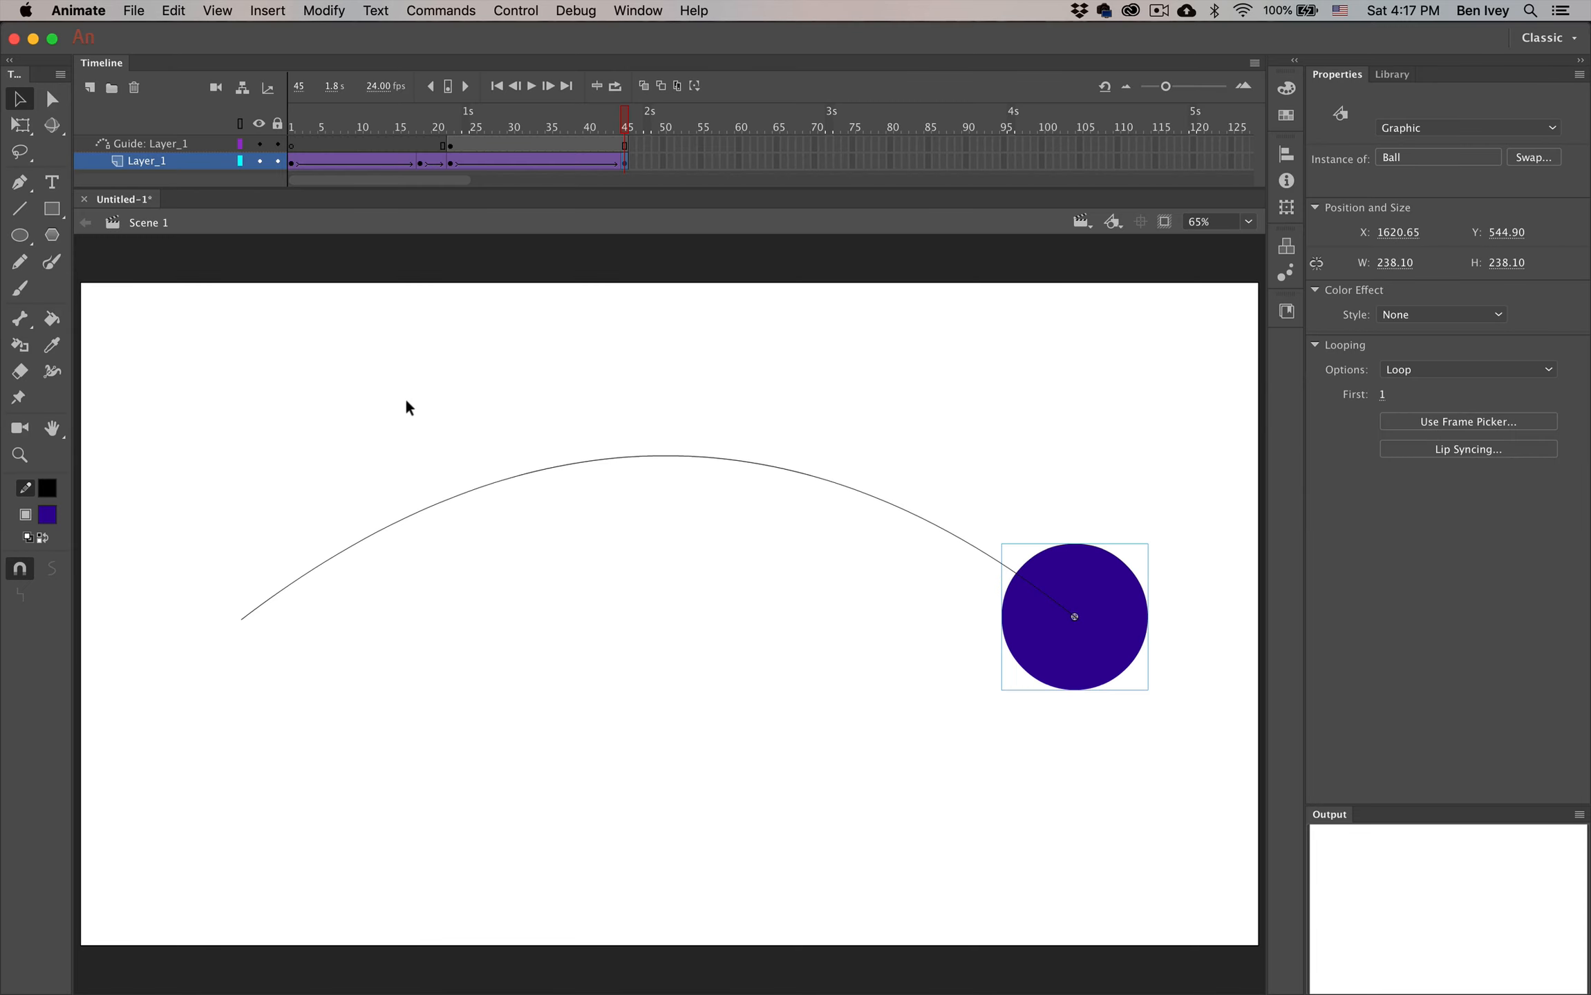